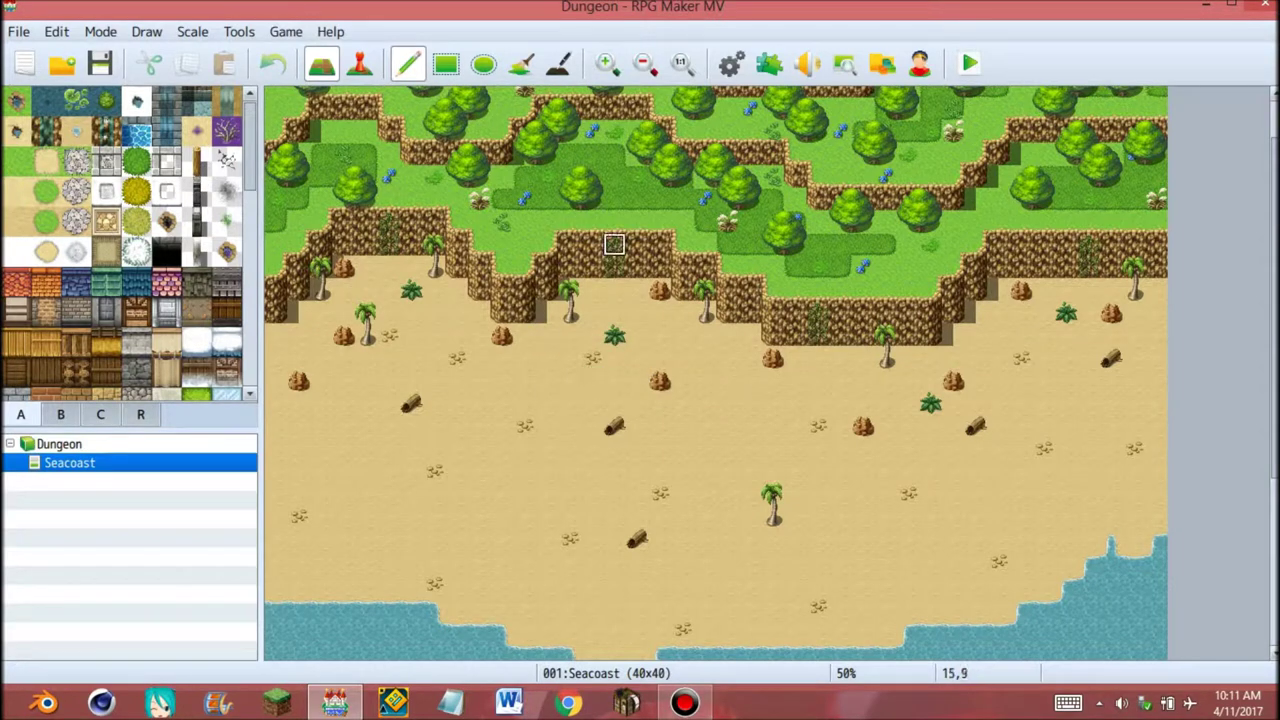
Start a new project with the name Test and the game title Test 1
click(614, 334)
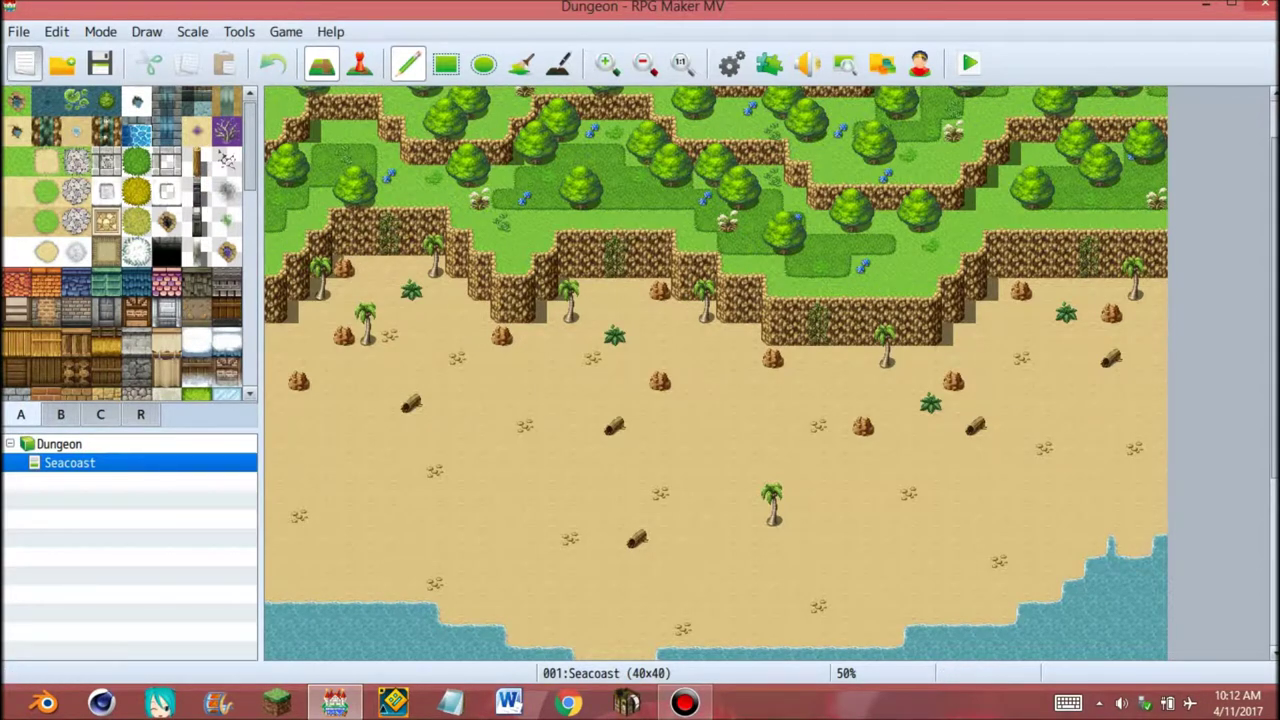
click(25, 63)
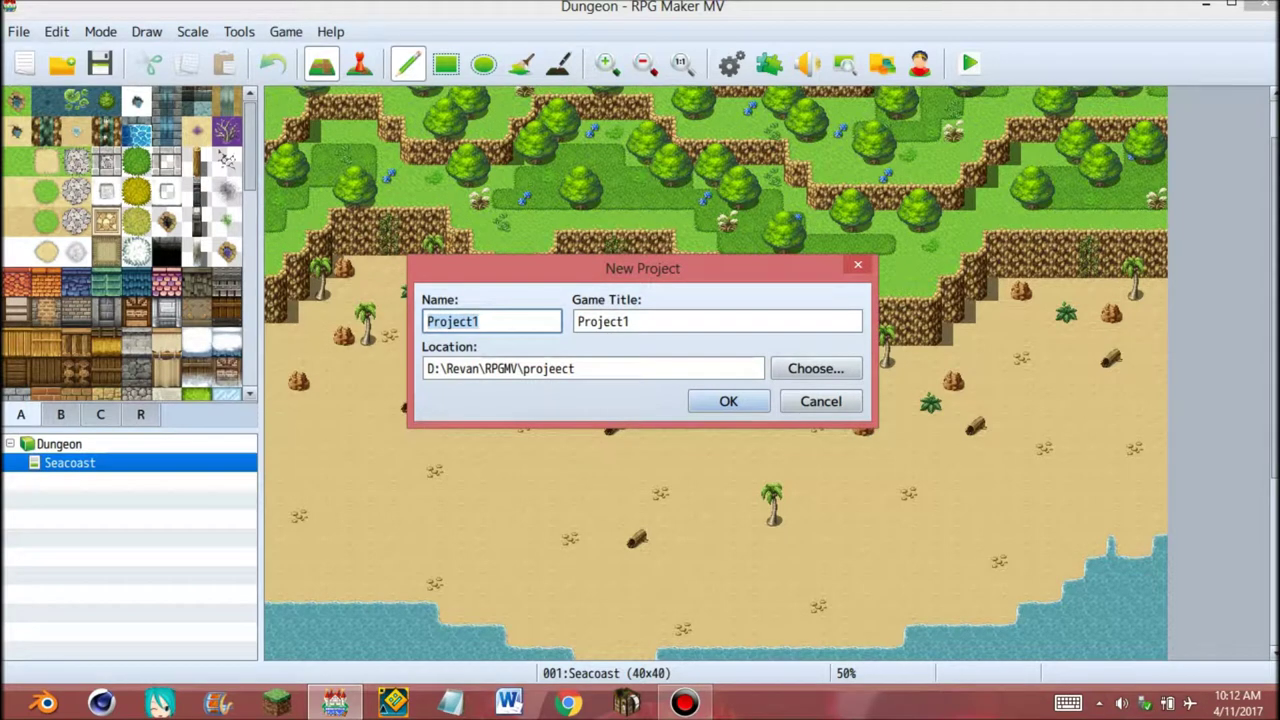
text(T)
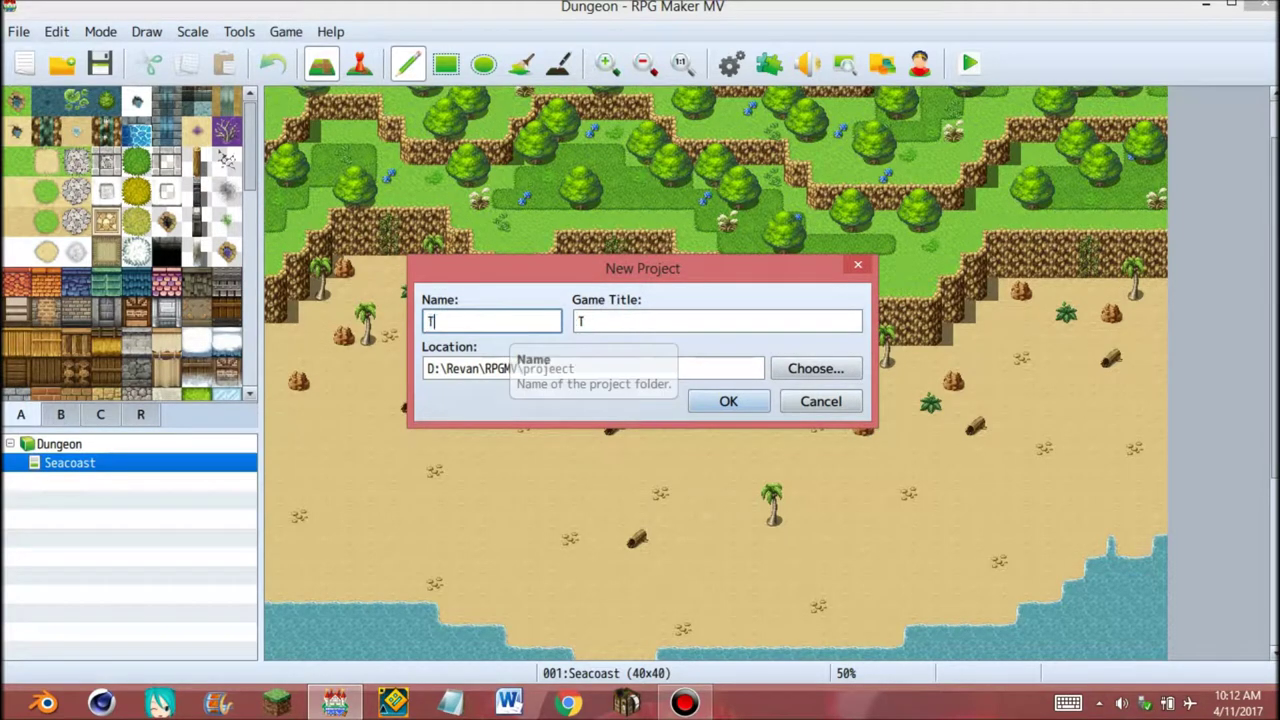
text(est)
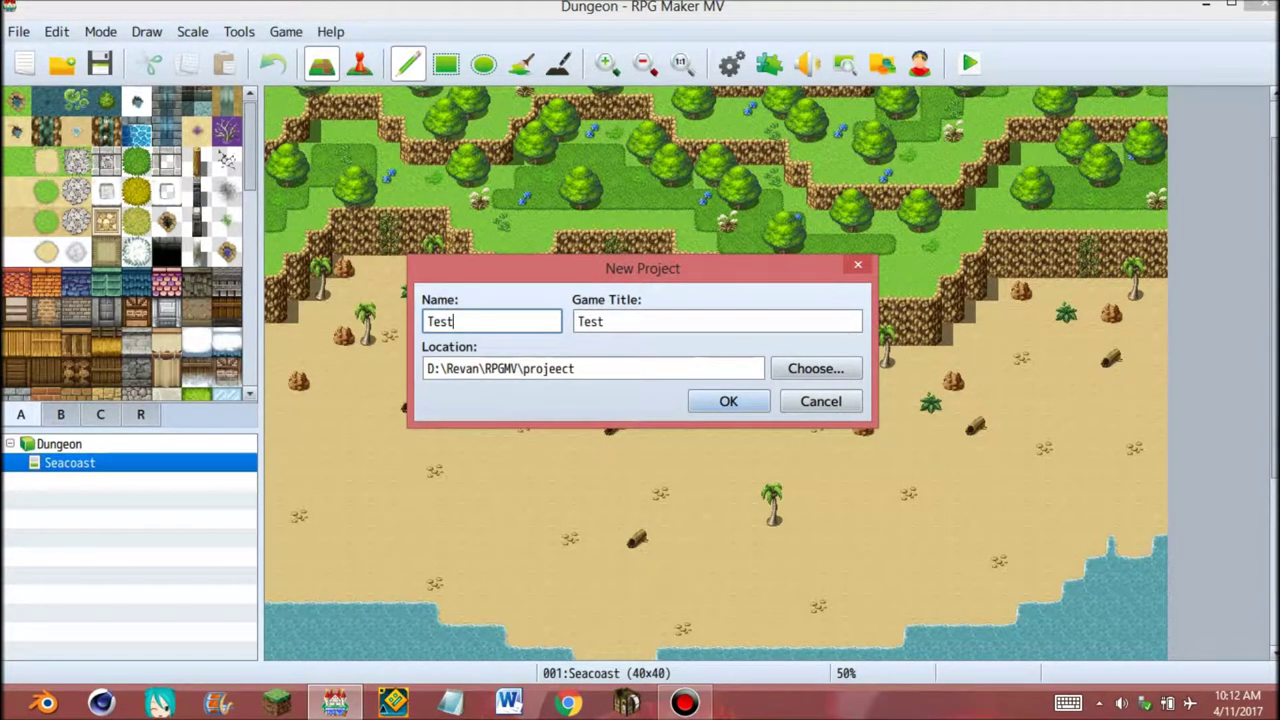
key(Tab)
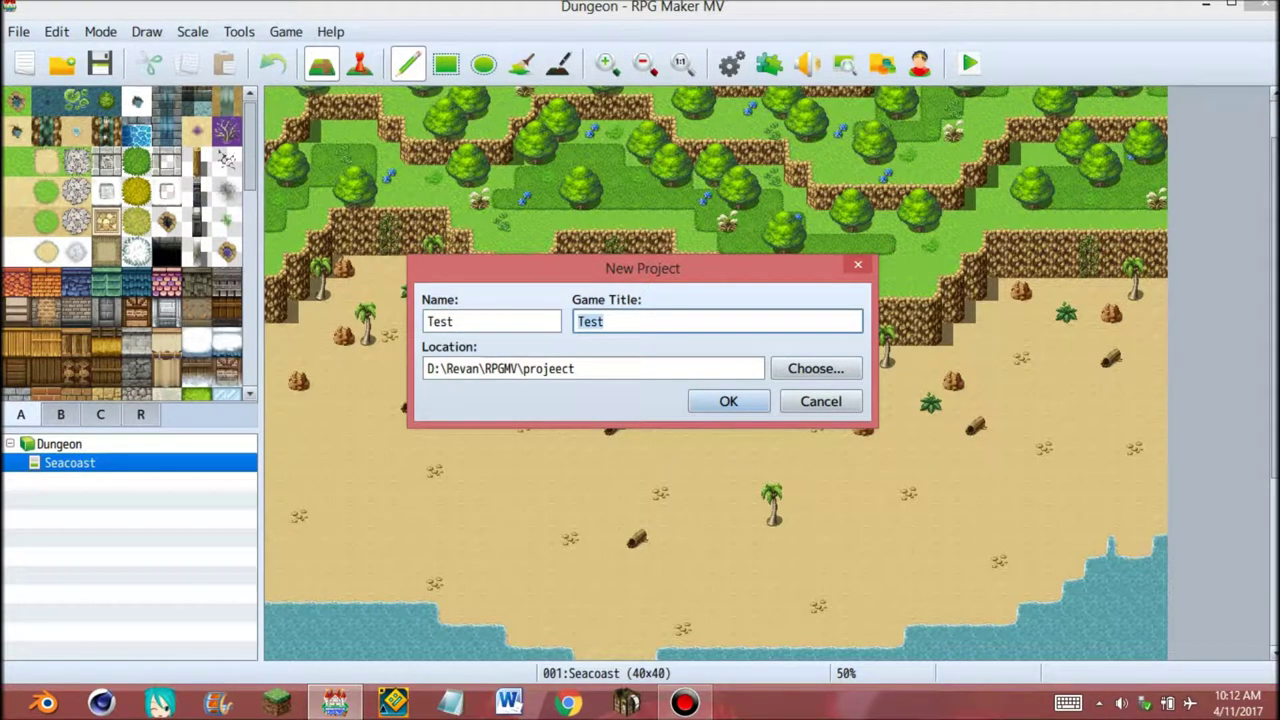
key(Right)
text(2)
key(BackSpace)
text(1)
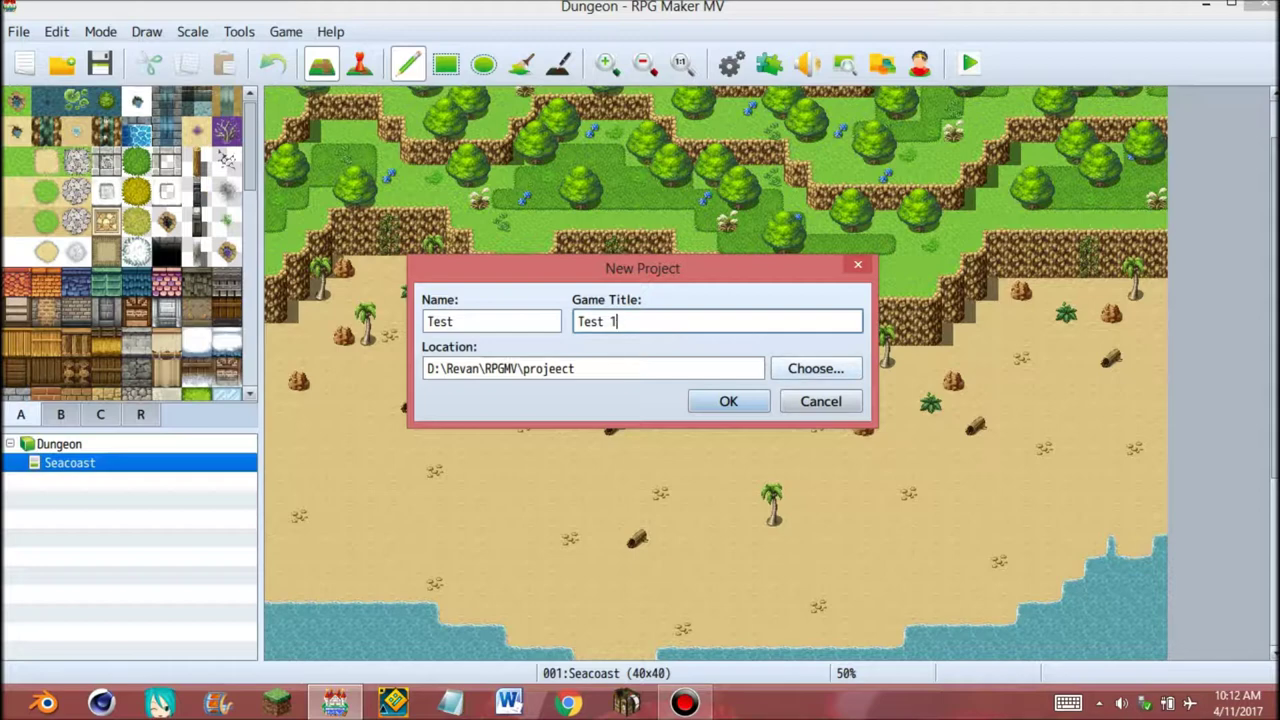
Choose the projeect folder inside RPGMV as the location and create the project
click(816, 368)
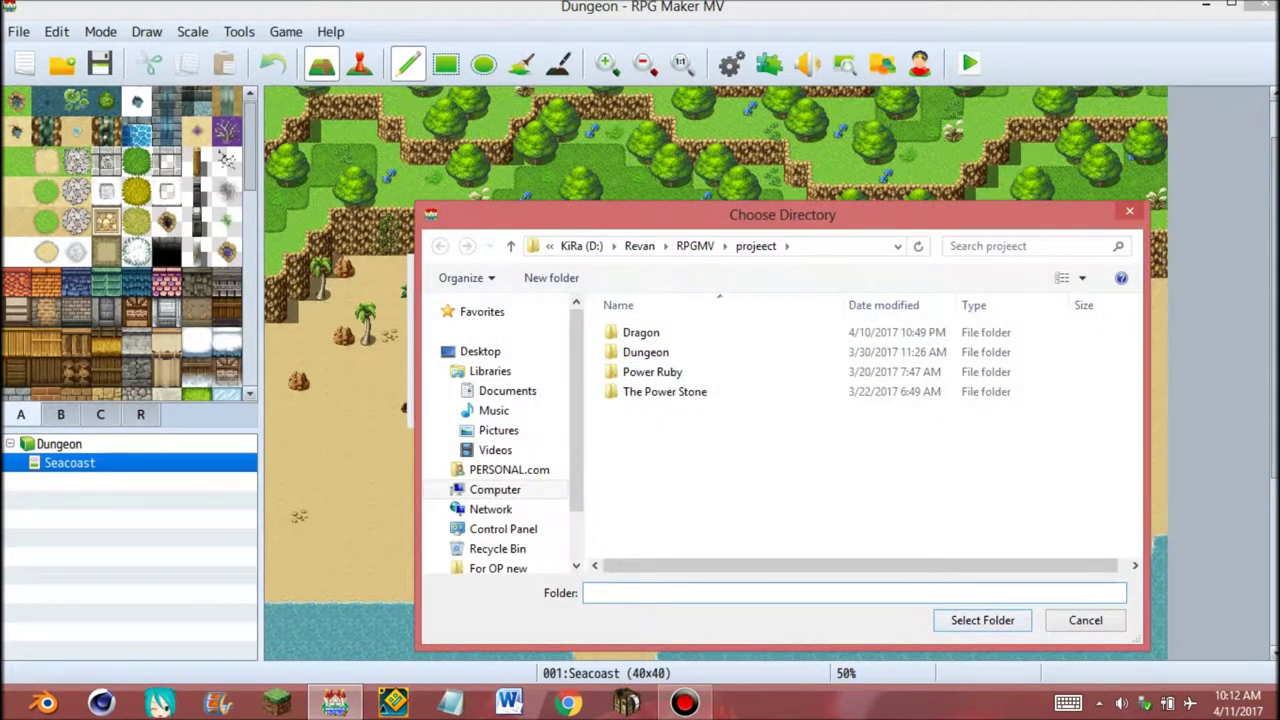
click(696, 246)
click(696, 246)
click(712, 246)
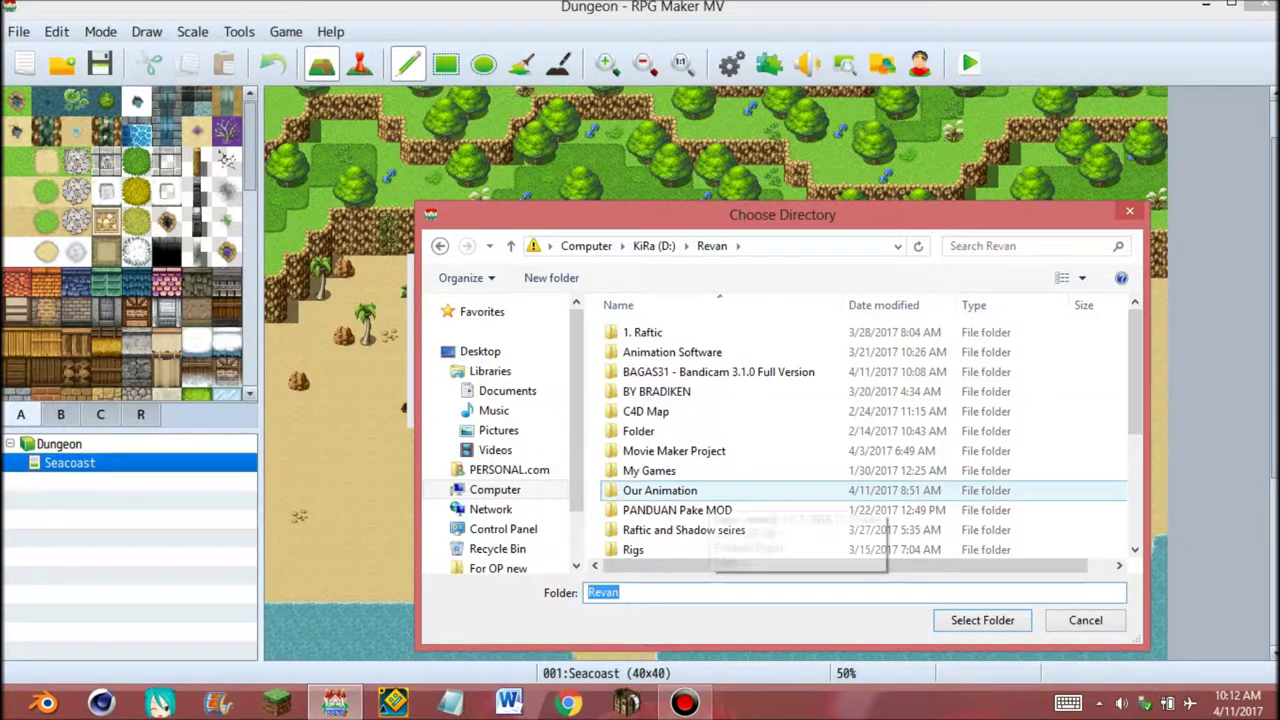
scroll(660, 490, down, 2)
click(641, 408)
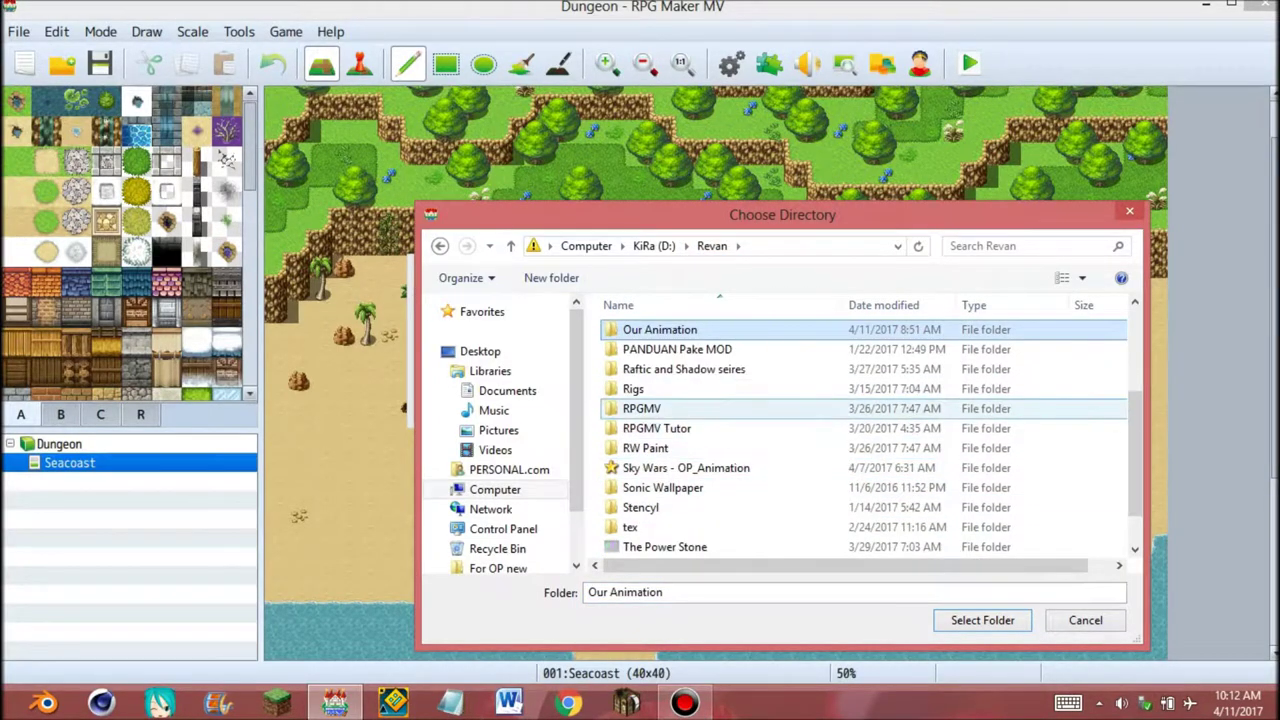
double_click(641, 408)
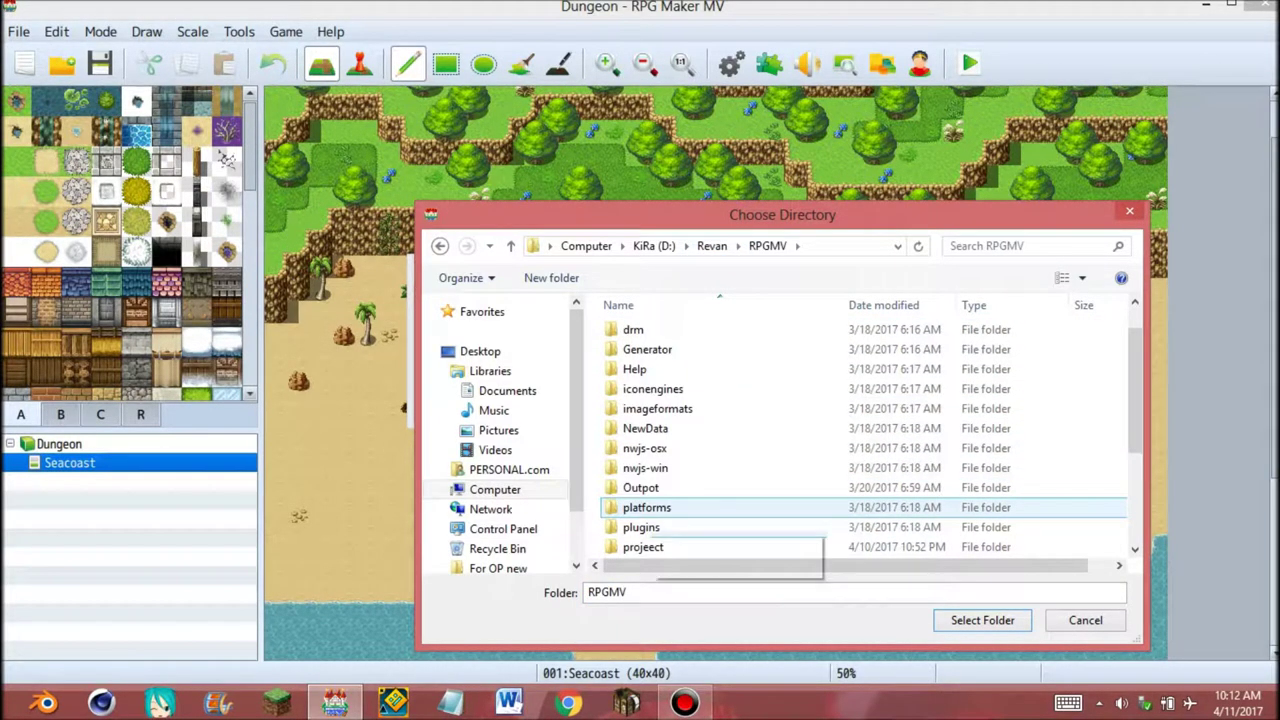
click(643, 547)
double_click(643, 547)
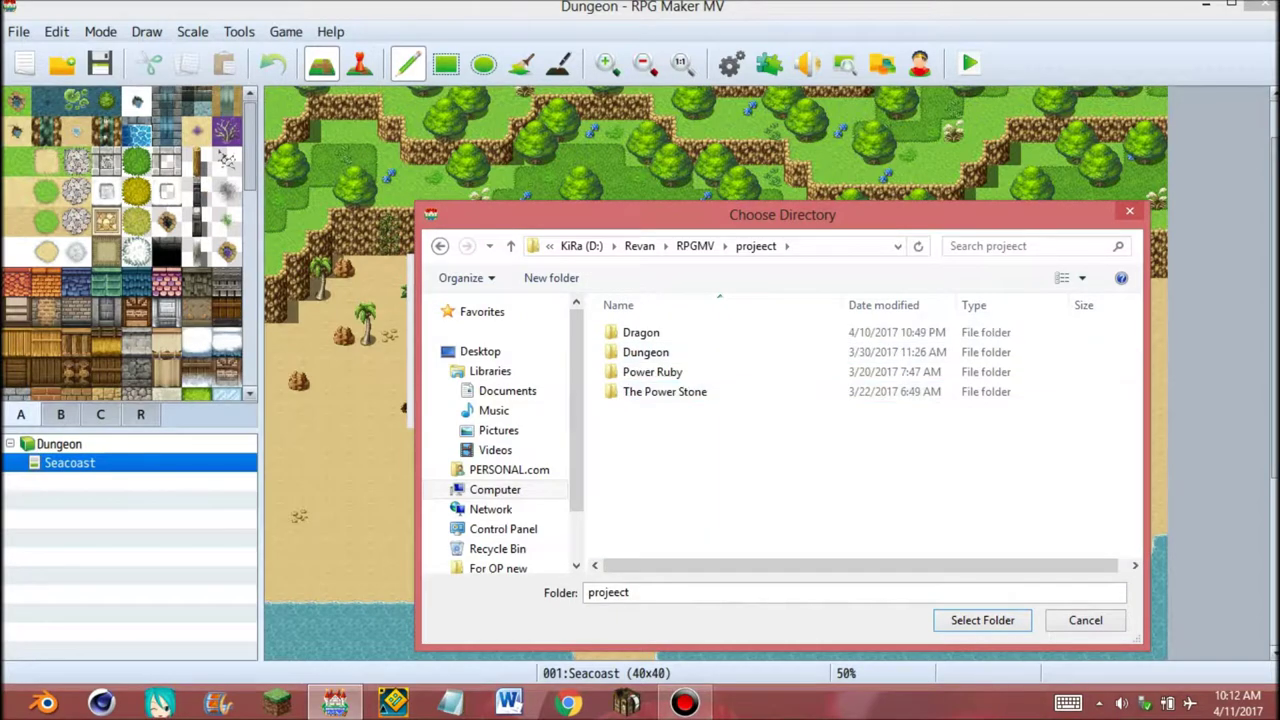
click(982, 620)
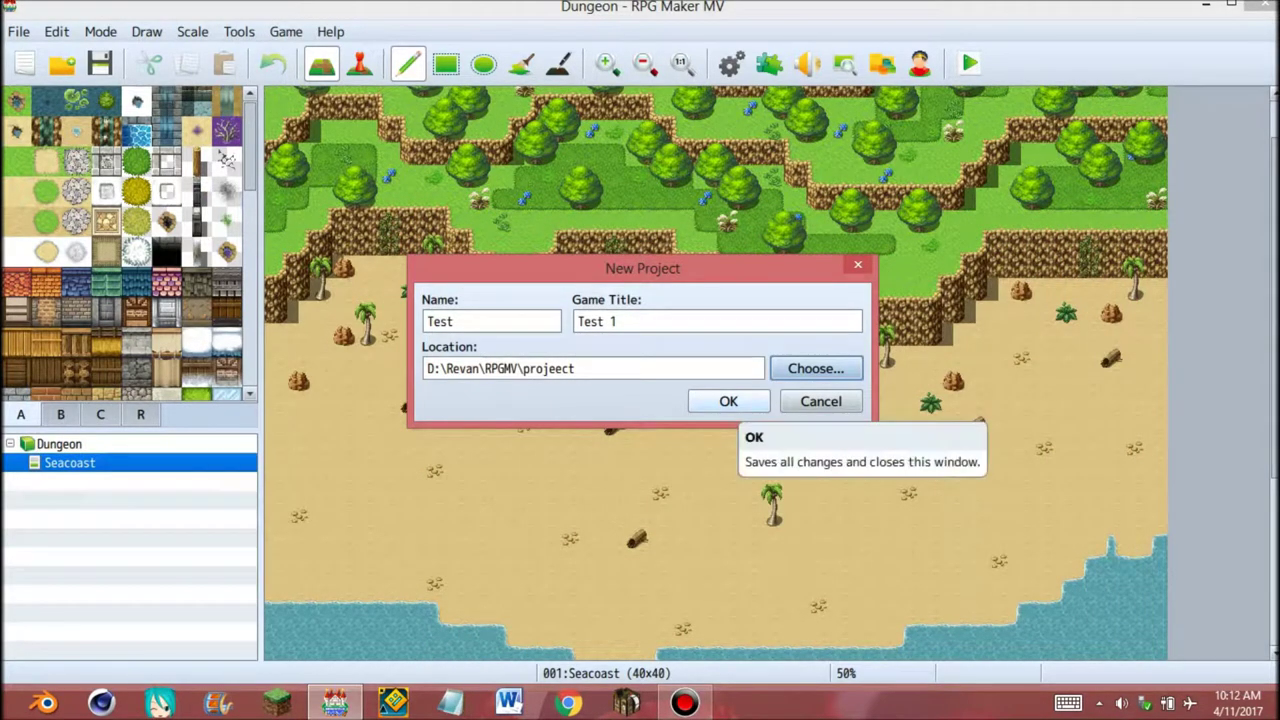
click(735, 403)
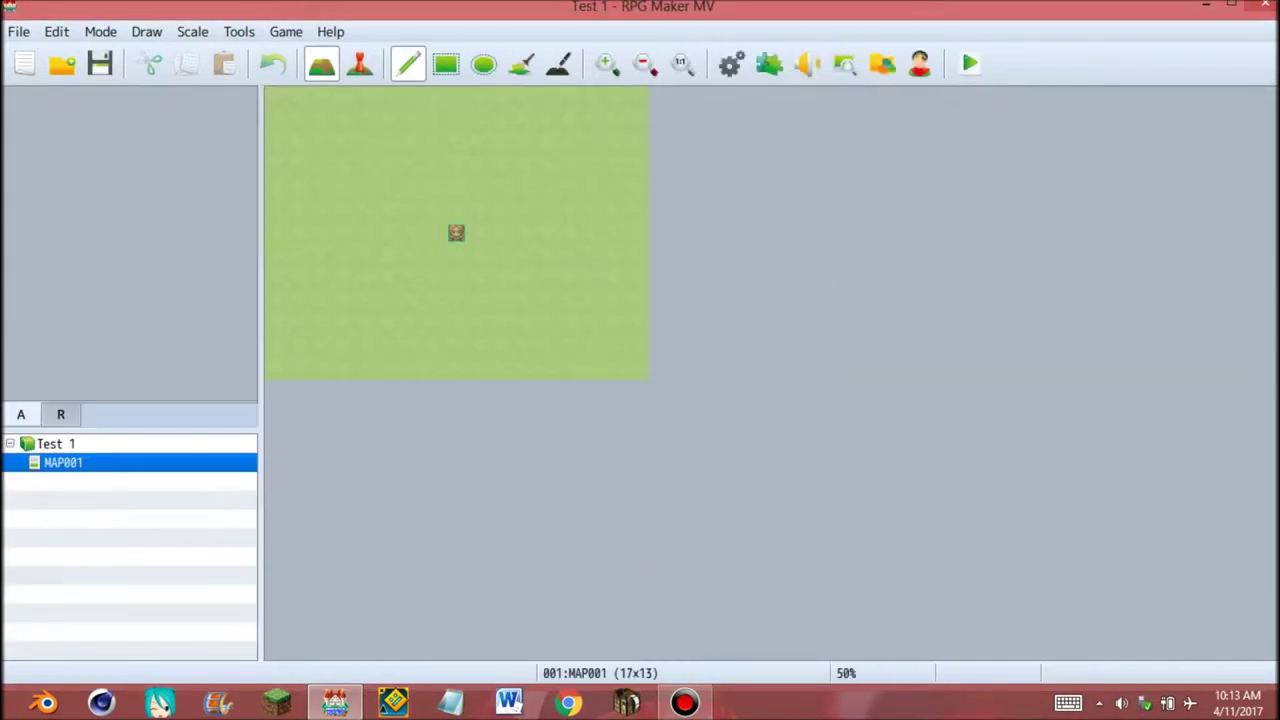
Switch MAP001 to event editing and open the available actions for the player's starting tile
click(607, 63)
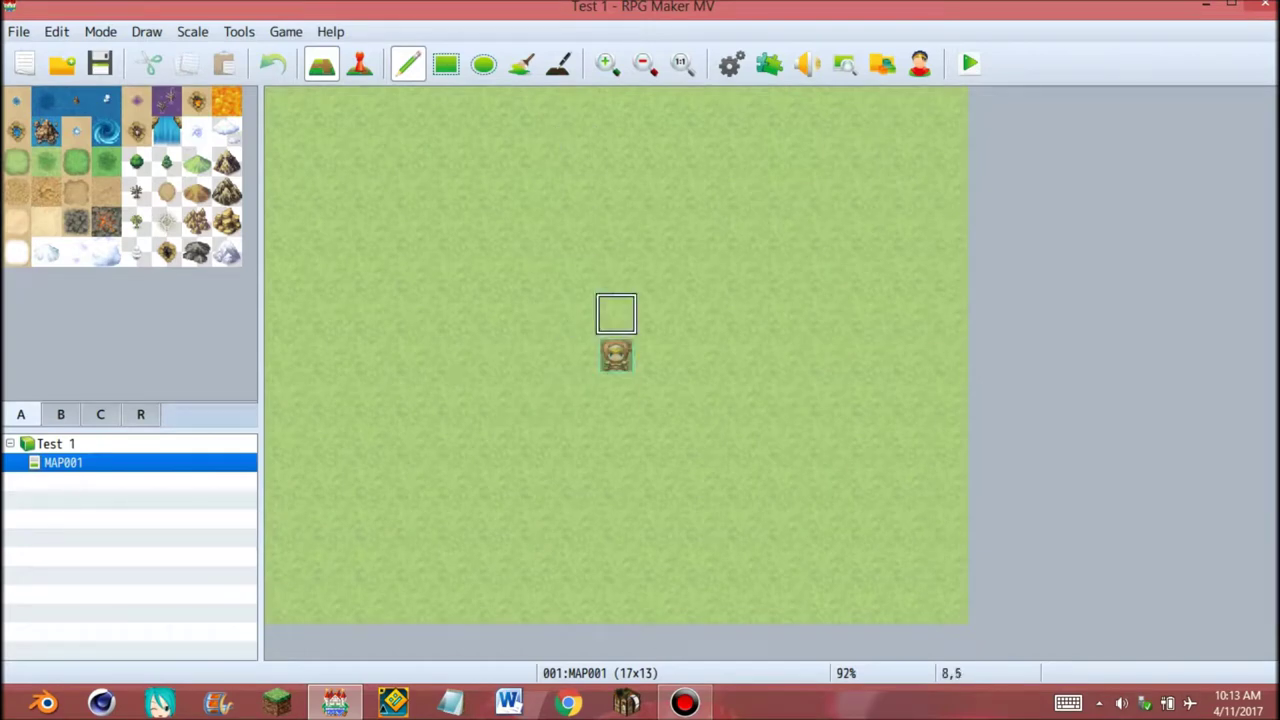
click(359, 64)
click(616, 355)
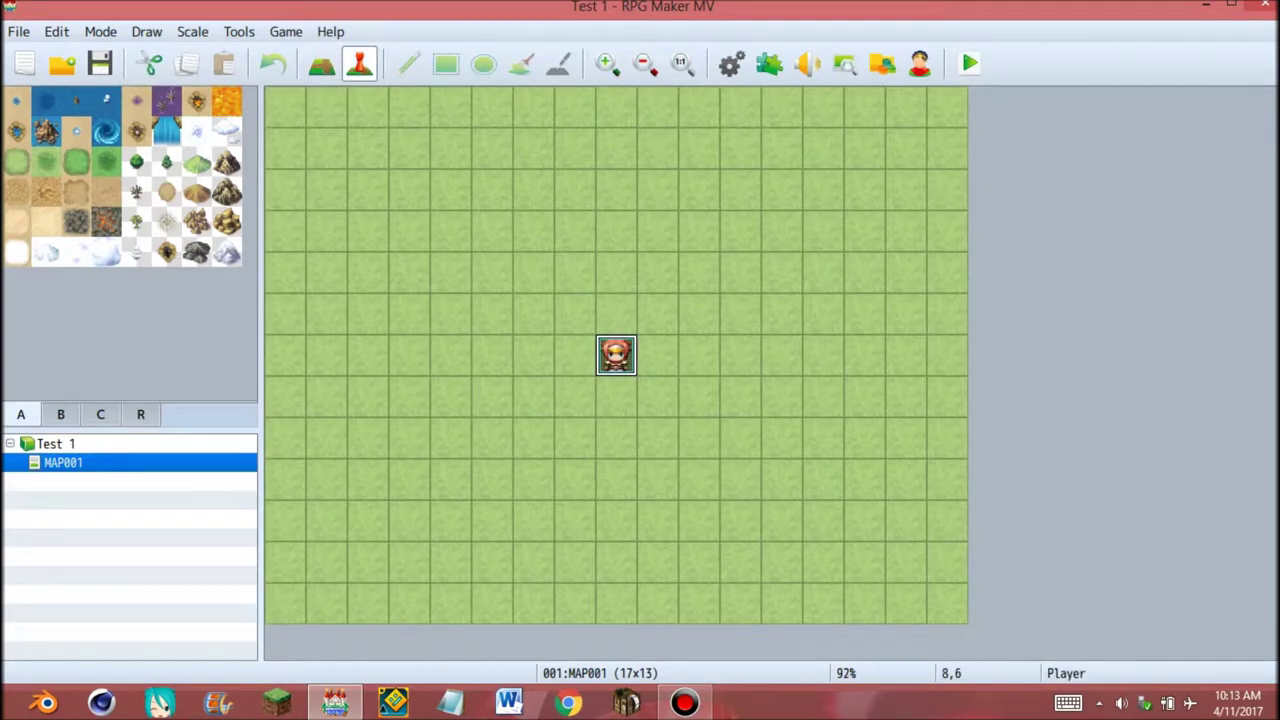
right_click(612, 352)
click(682, 63)
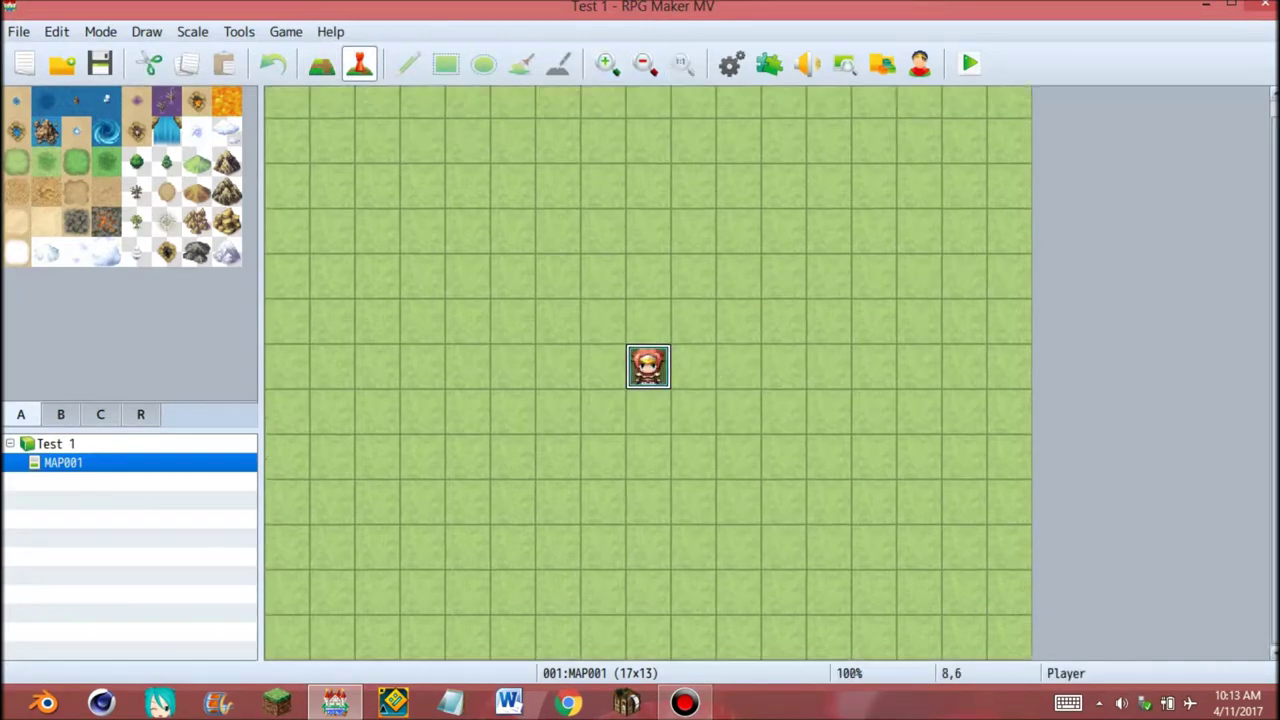
right_click(655, 388)
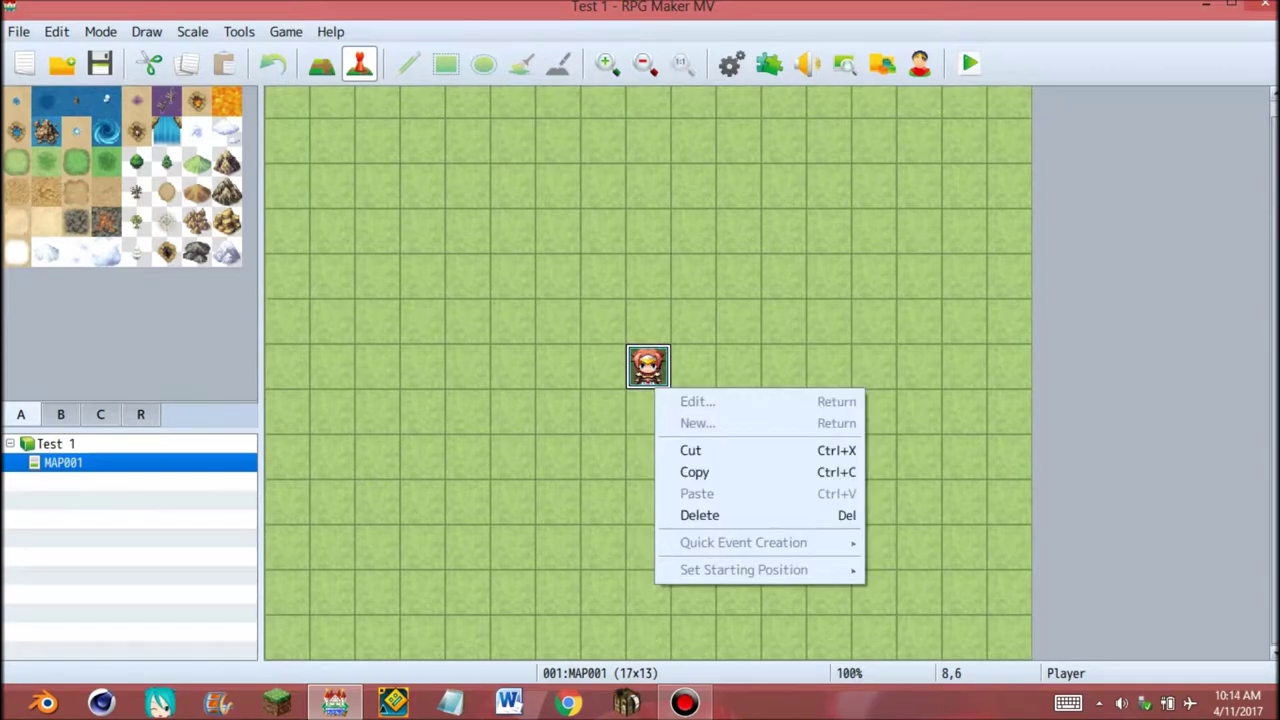
Set the player's starting position to tile 2,9 on MAP001
click(377, 276)
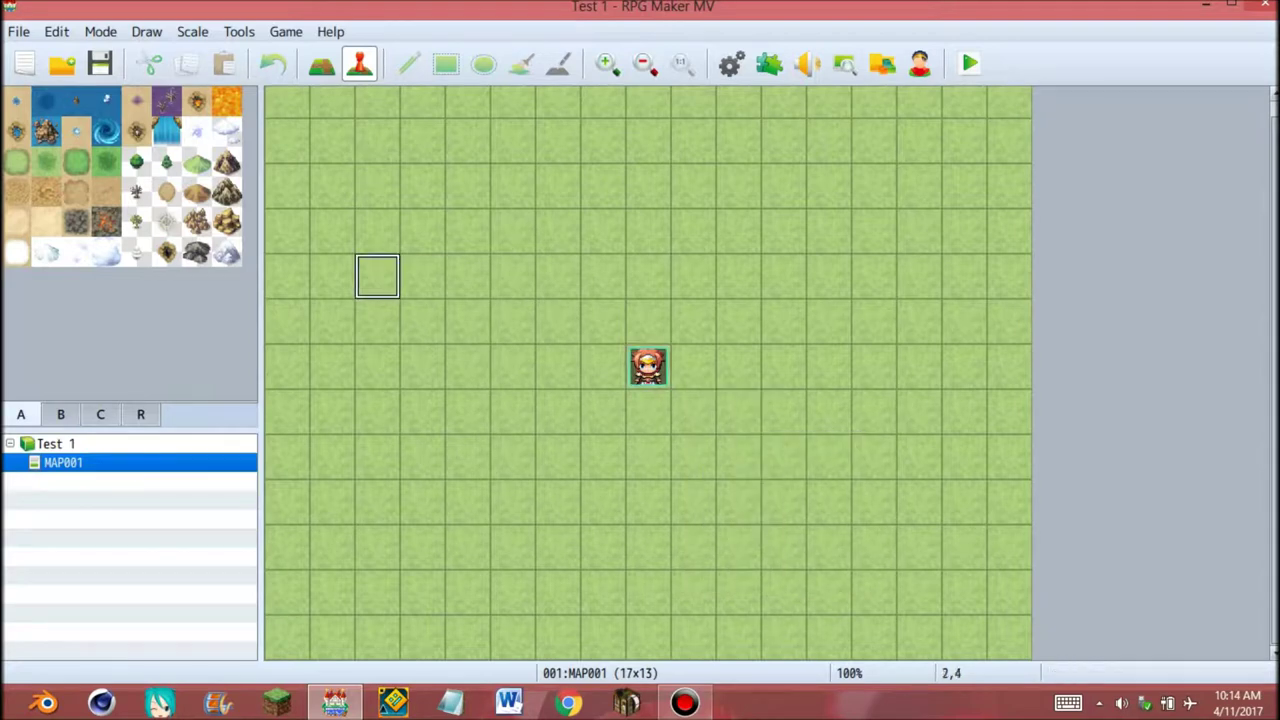
click(377, 366)
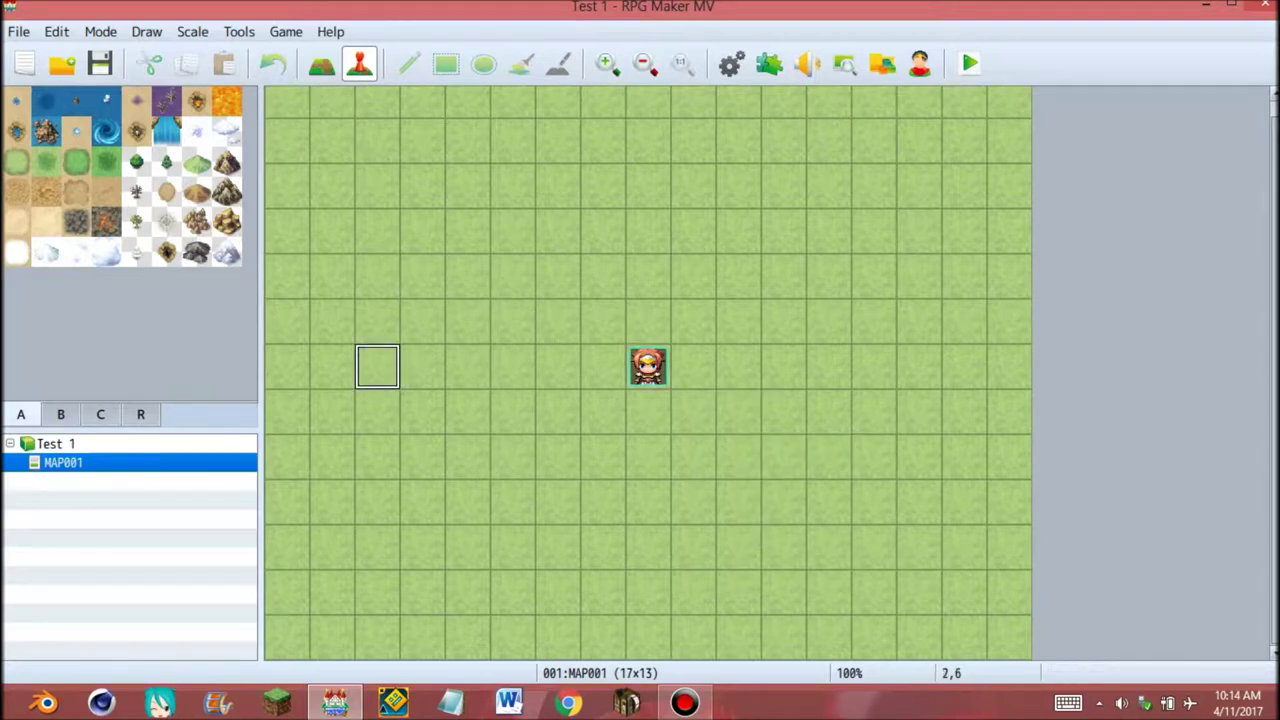
click(377, 500)
right_click(372, 495)
right_click(367, 491)
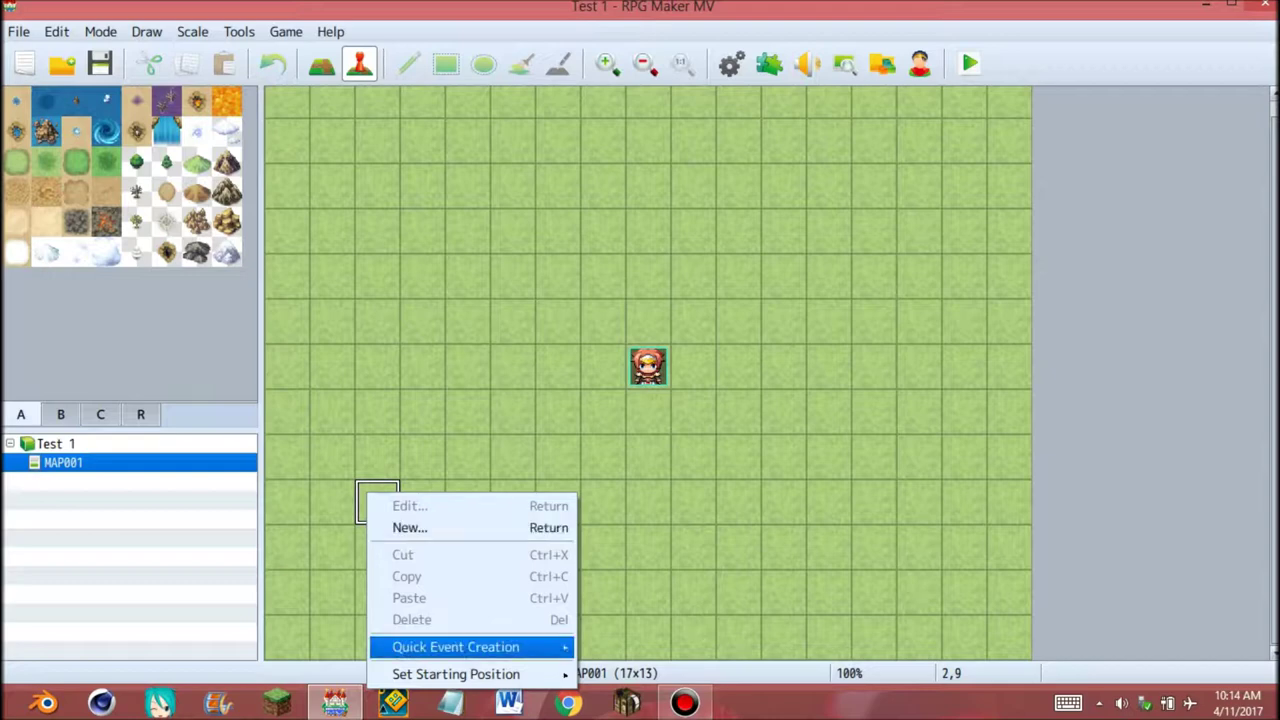
mouse_move(500, 675)
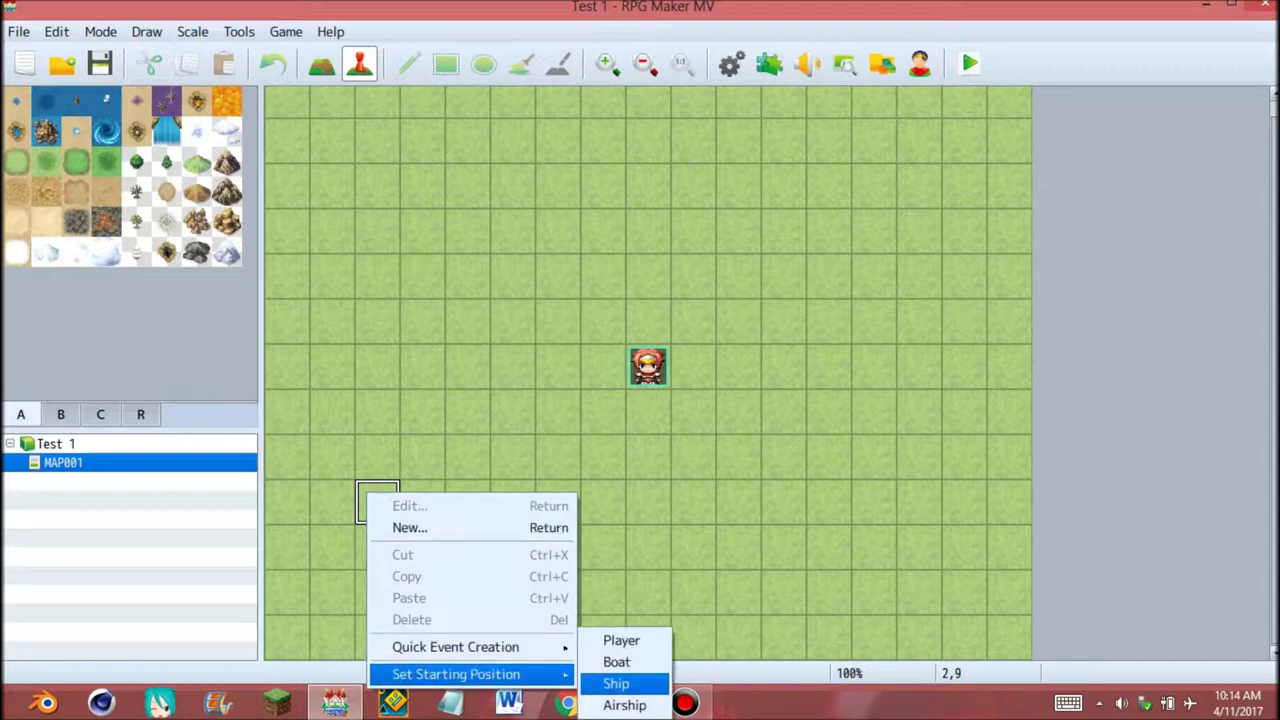
key(Escape)
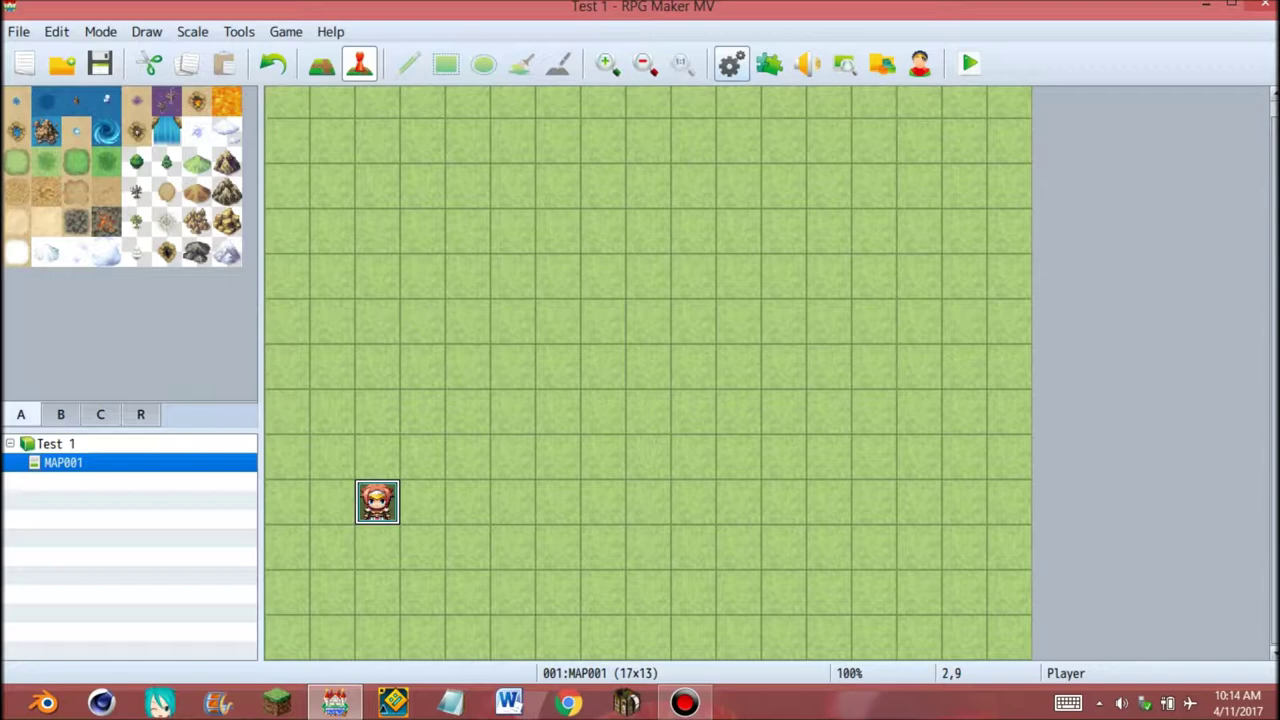
Open the database, raise the maximum number of actors to 5 and select the new empty actor 0005
click(731, 63)
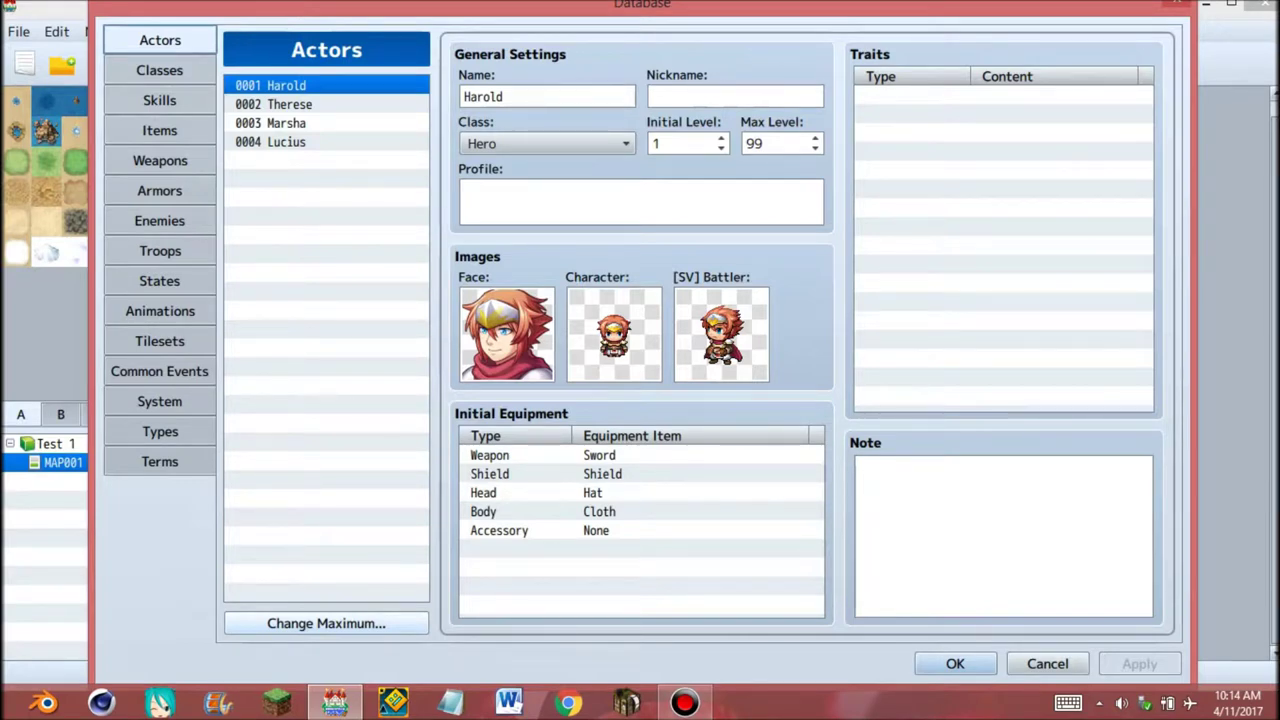
click(326, 623)
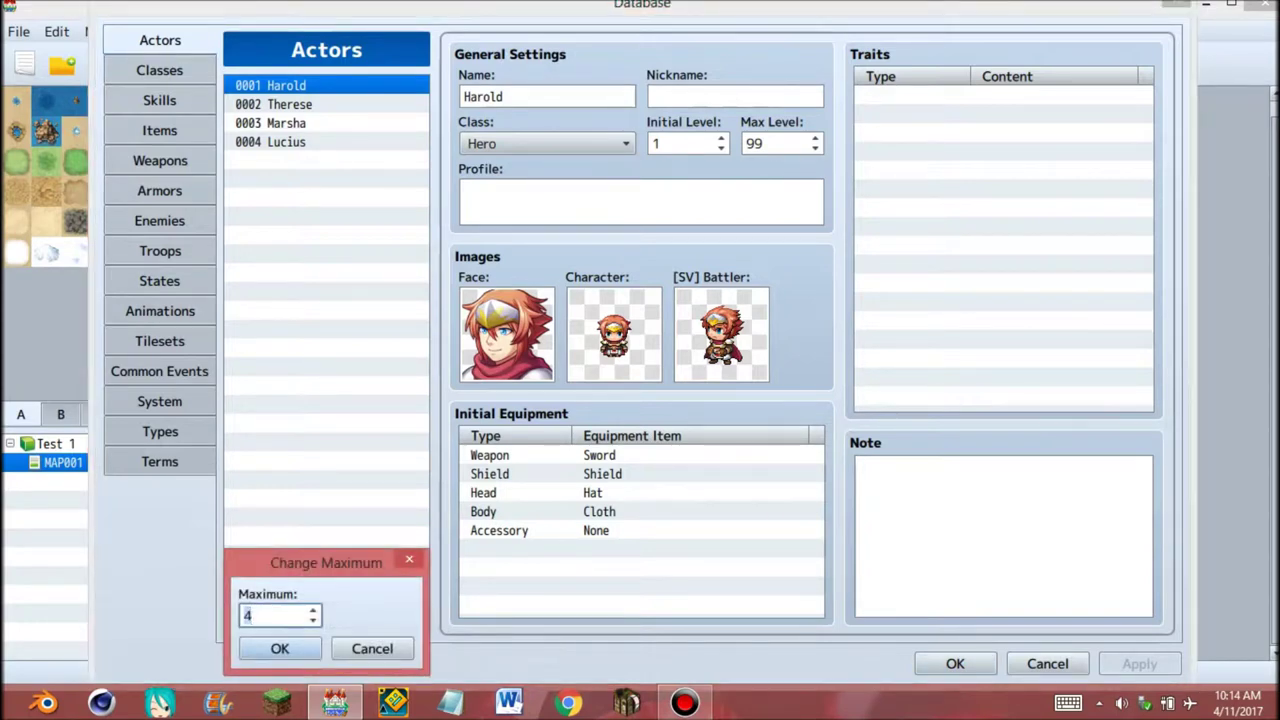
key(Up)
key(Up)
key(Down)
key(Down)
key(Down)
key(Up)
key(Up)
key(Return)
click(260, 160)
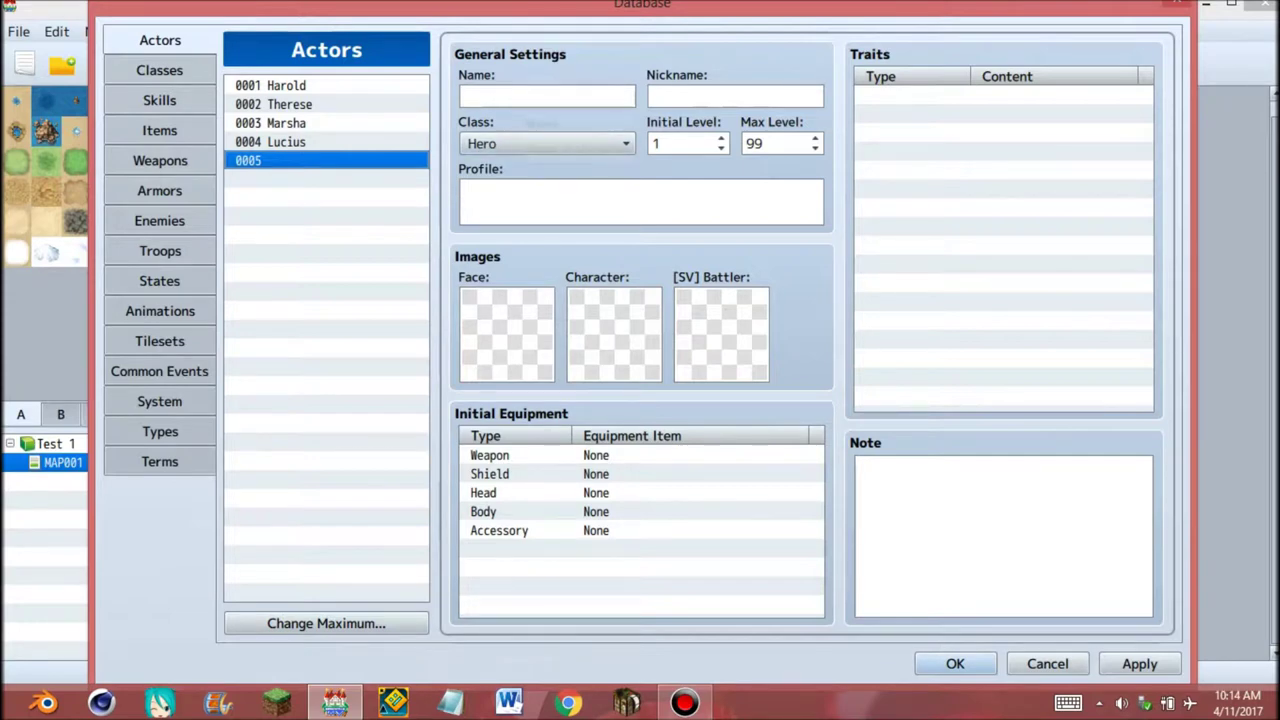
click(513, 96)
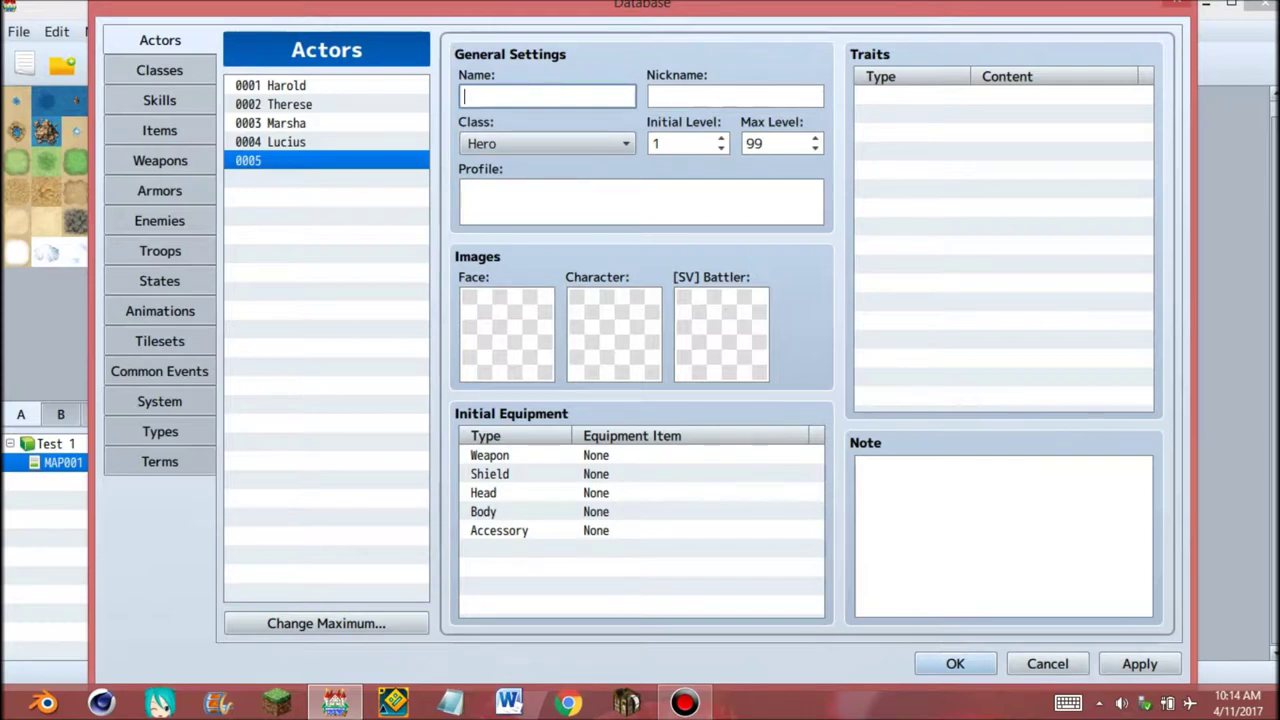
Clear the data of all actors from 0001 to 0005
drag(300, 85, 300, 161)
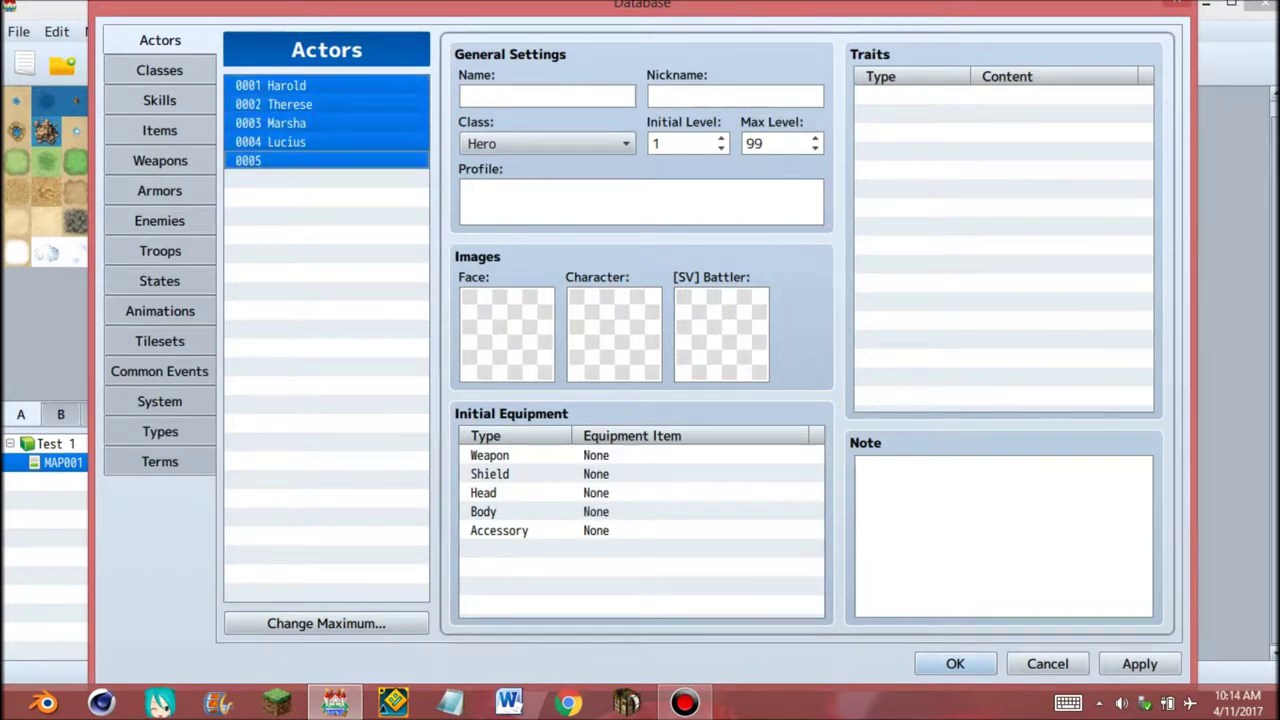
right_click(278, 158)
click(305, 211)
Adjust the maximum number of actors and confirm it at 5
click(326, 623)
click(313, 620)
click(313, 620)
click(313, 620)
click(313, 610)
click(313, 610)
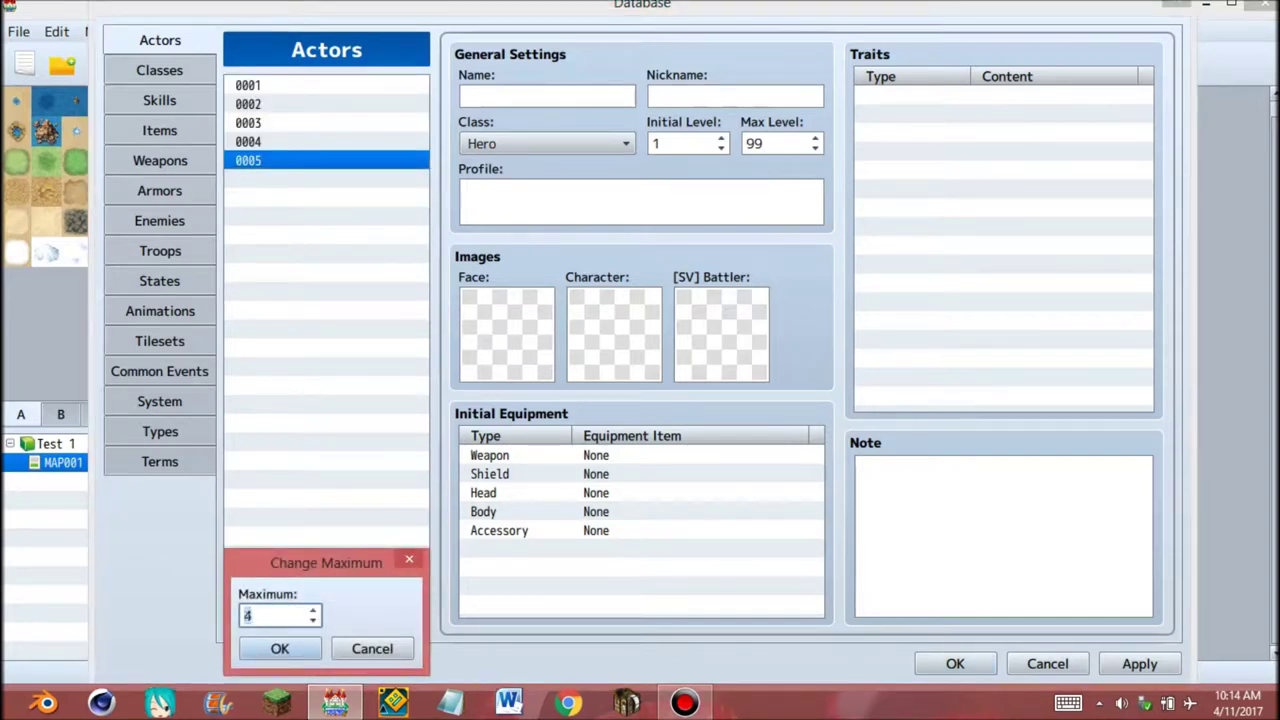
click(313, 610)
click(280, 649)
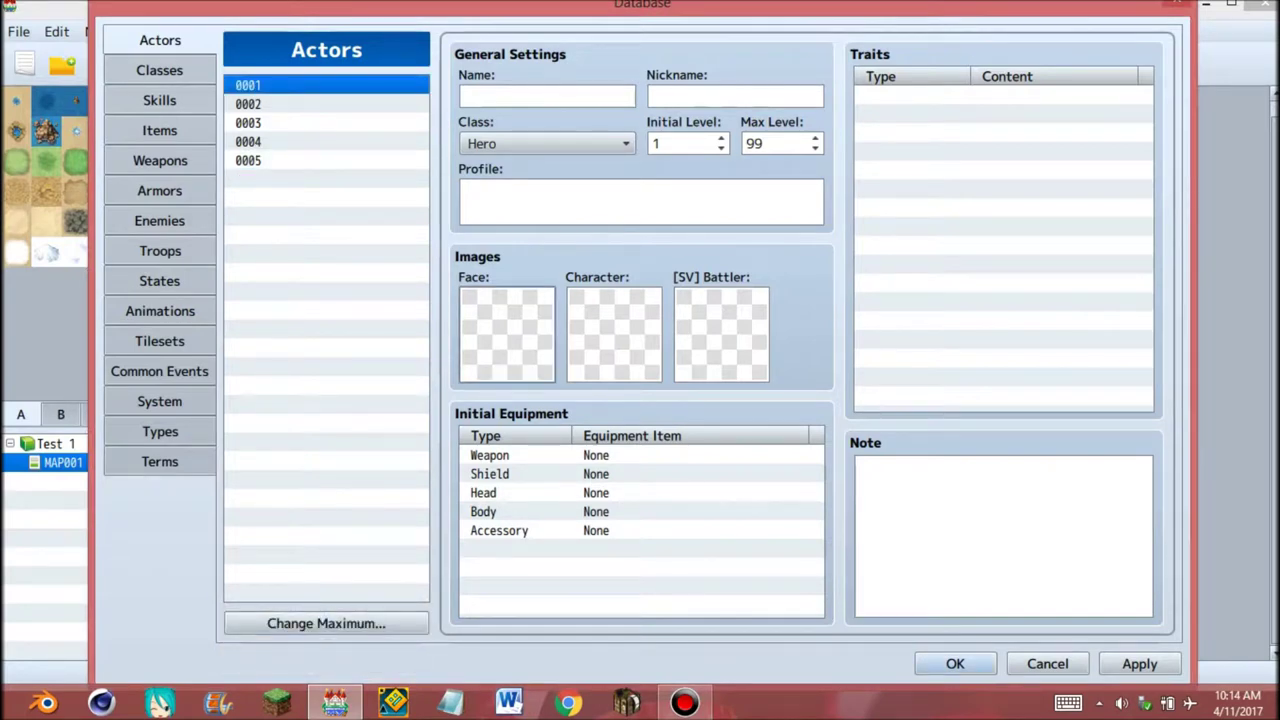
Check the face image choices for actor 0001, then apply the actor changes and close the database
double_click(507, 334)
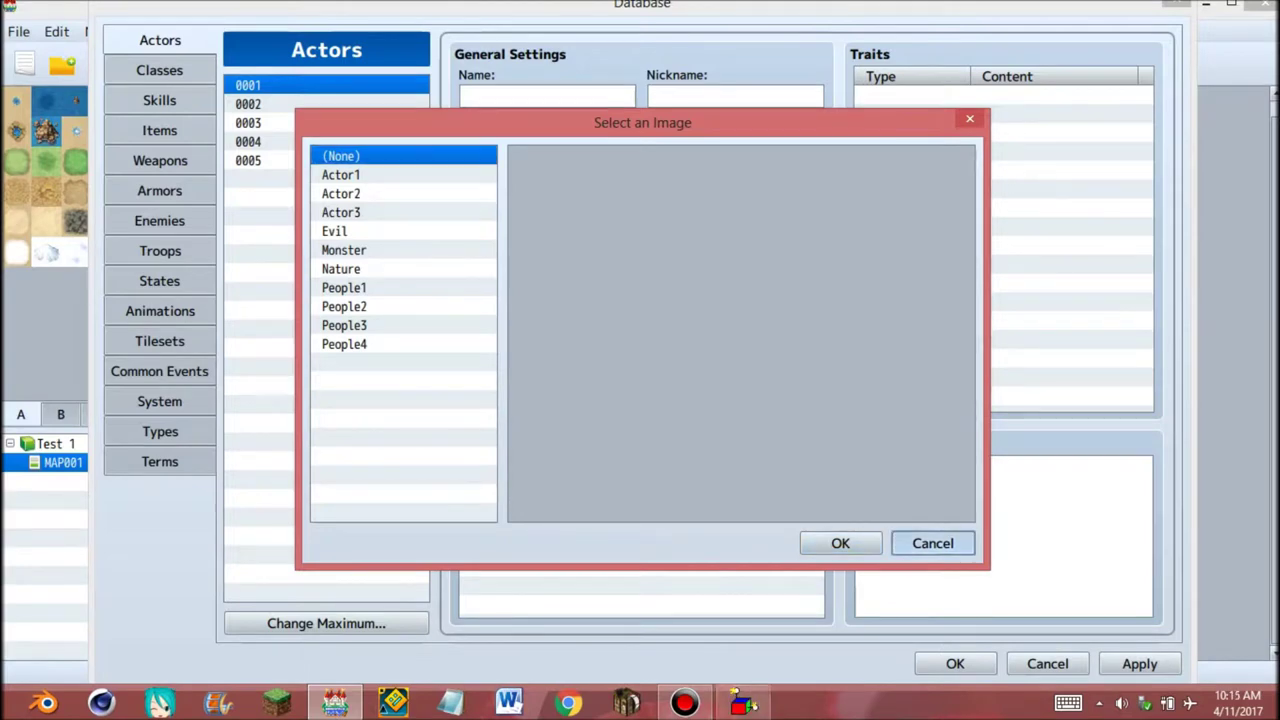
click(932, 543)
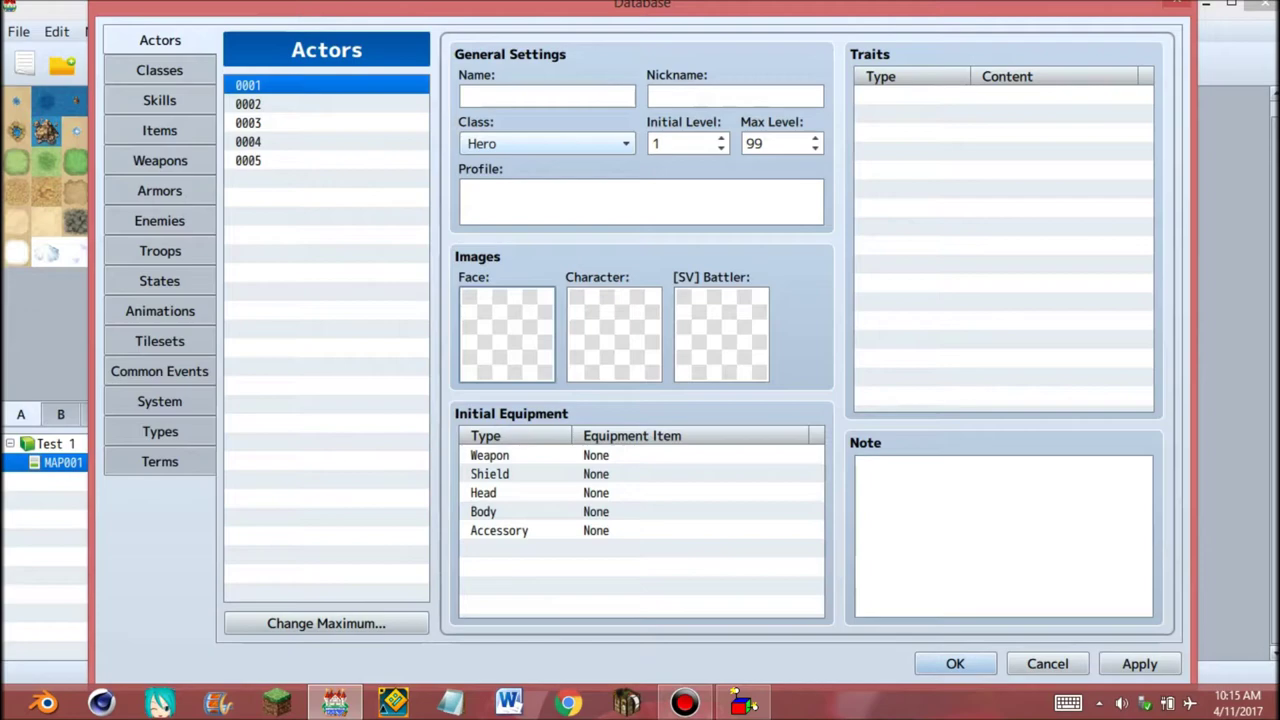
click(1139, 663)
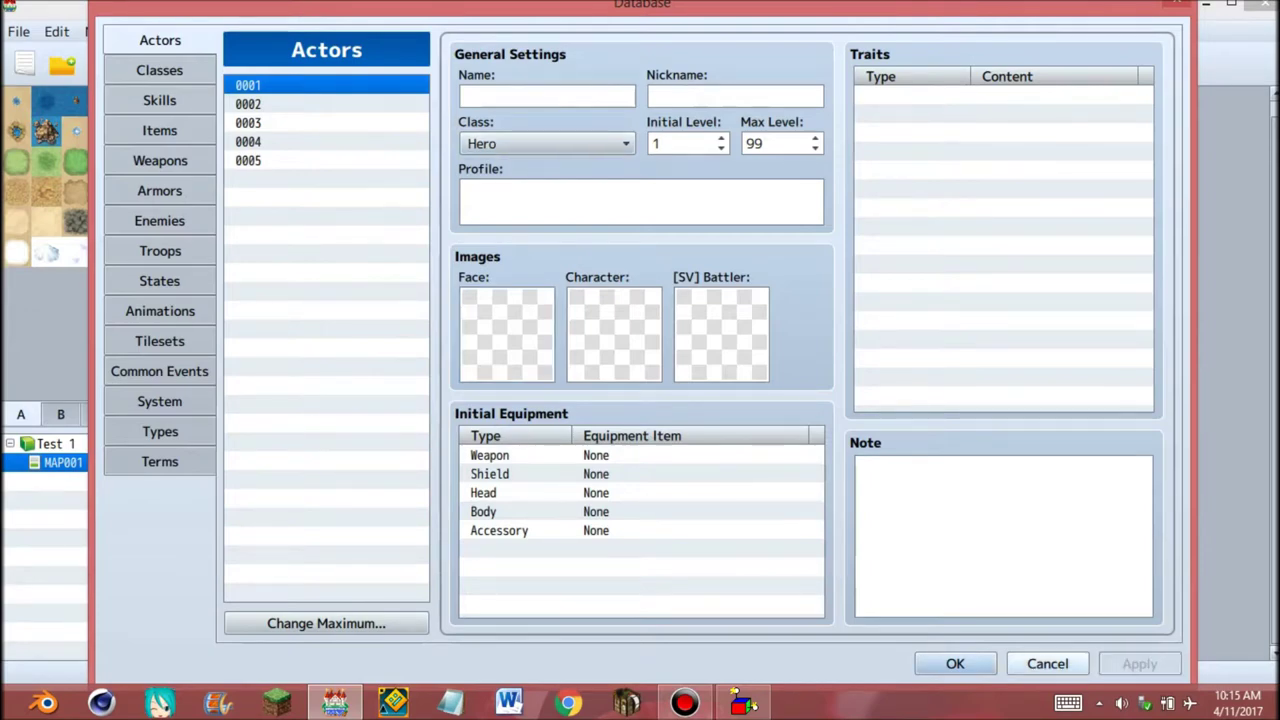
click(955, 663)
Open the Character Generator and load the character settings from Shadow.json in the RPGMV Characters folder
click(920, 63)
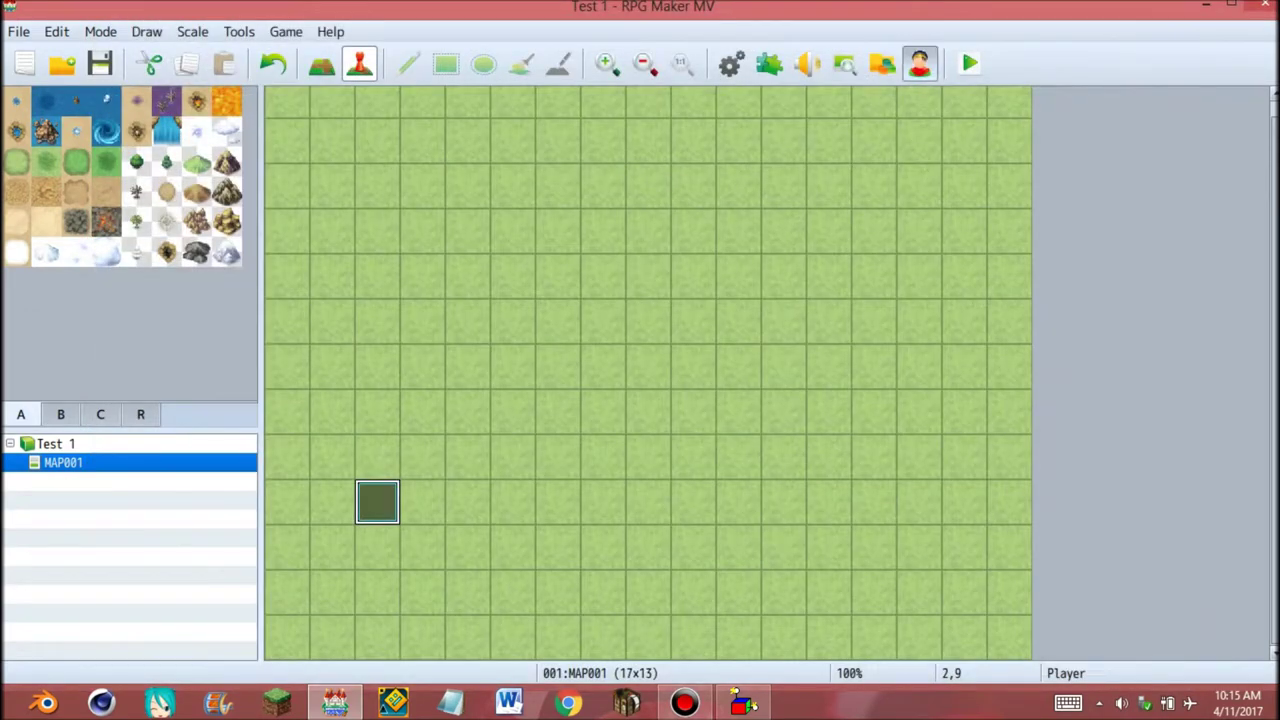
click(919, 63)
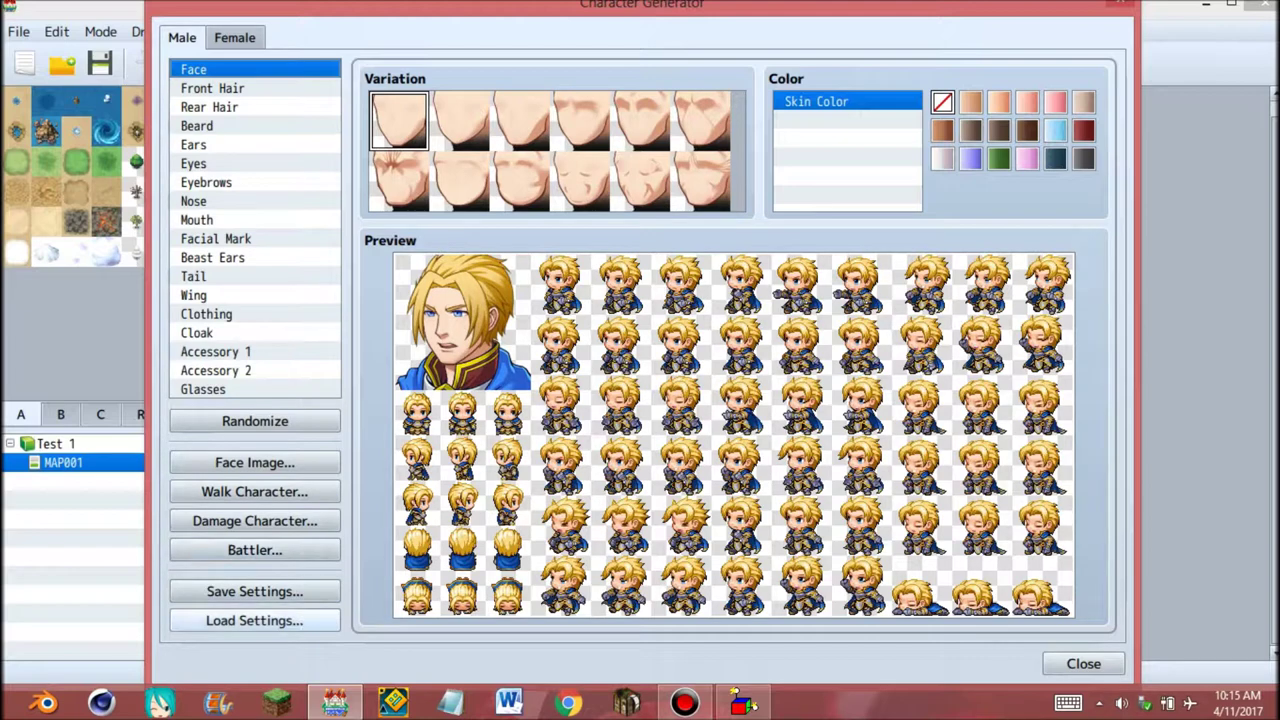
click(254, 620)
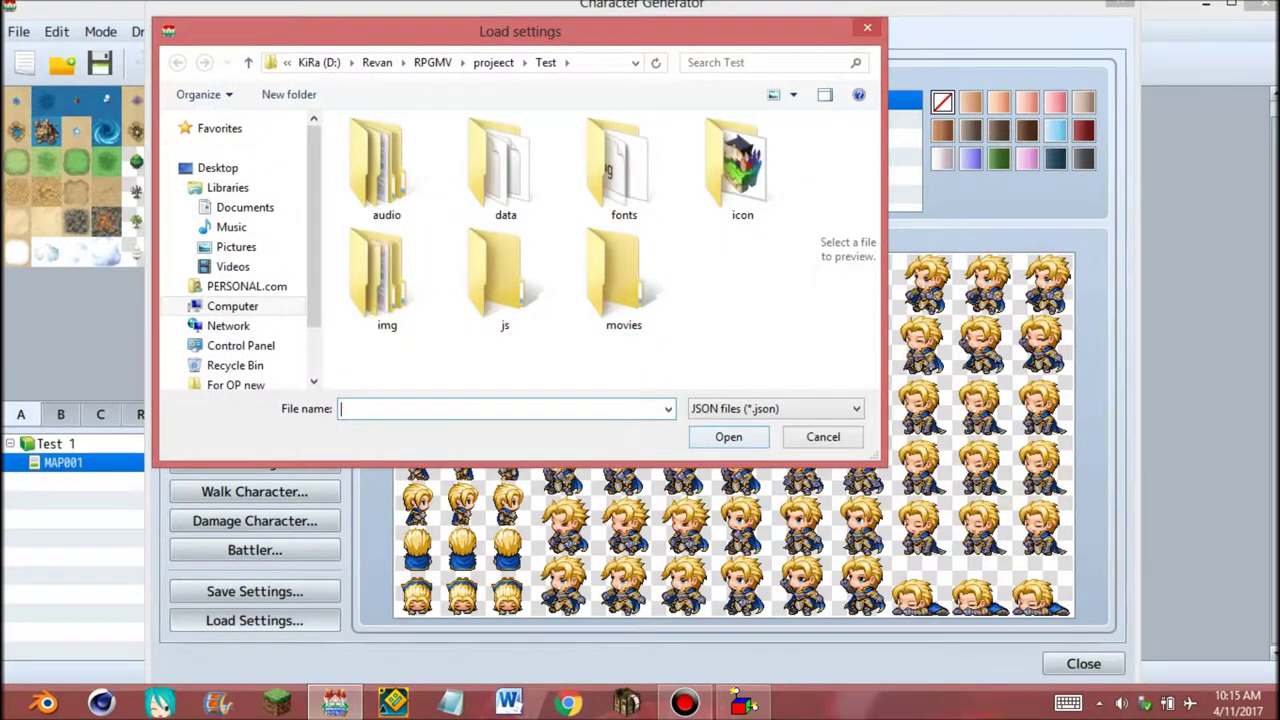
click(434, 62)
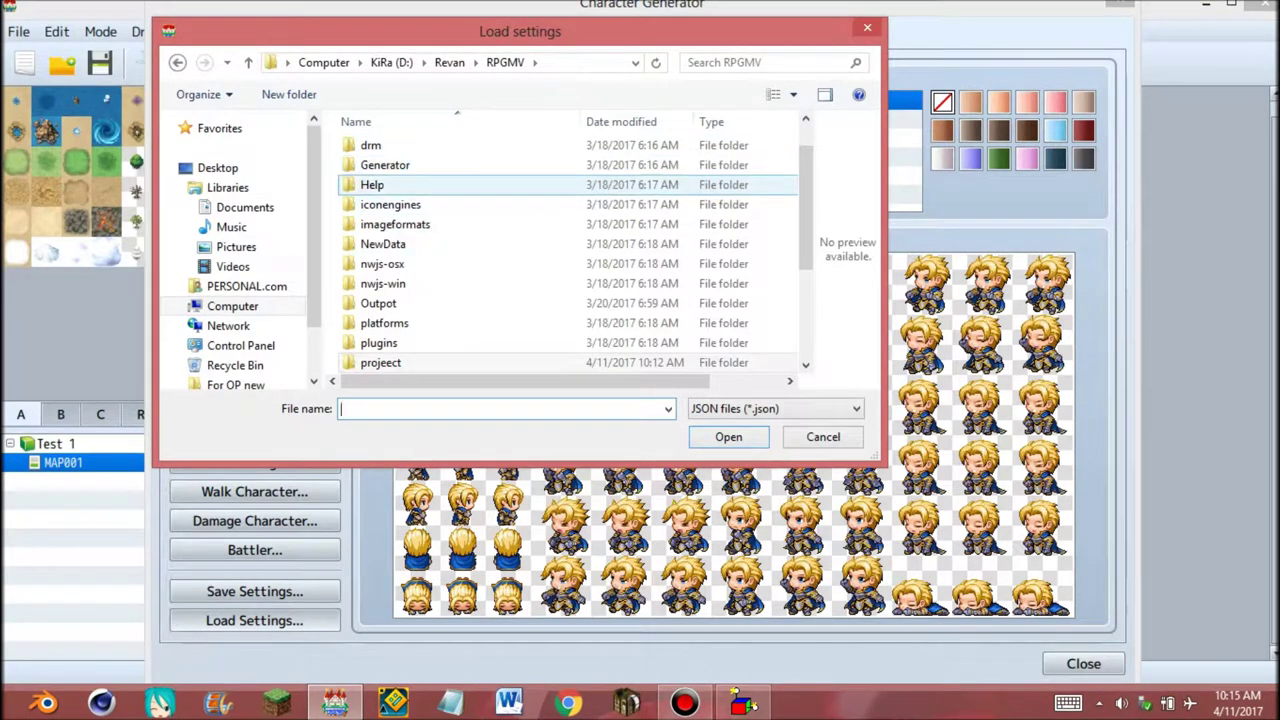
scroll(450, 185, up, 1)
double_click(386, 168)
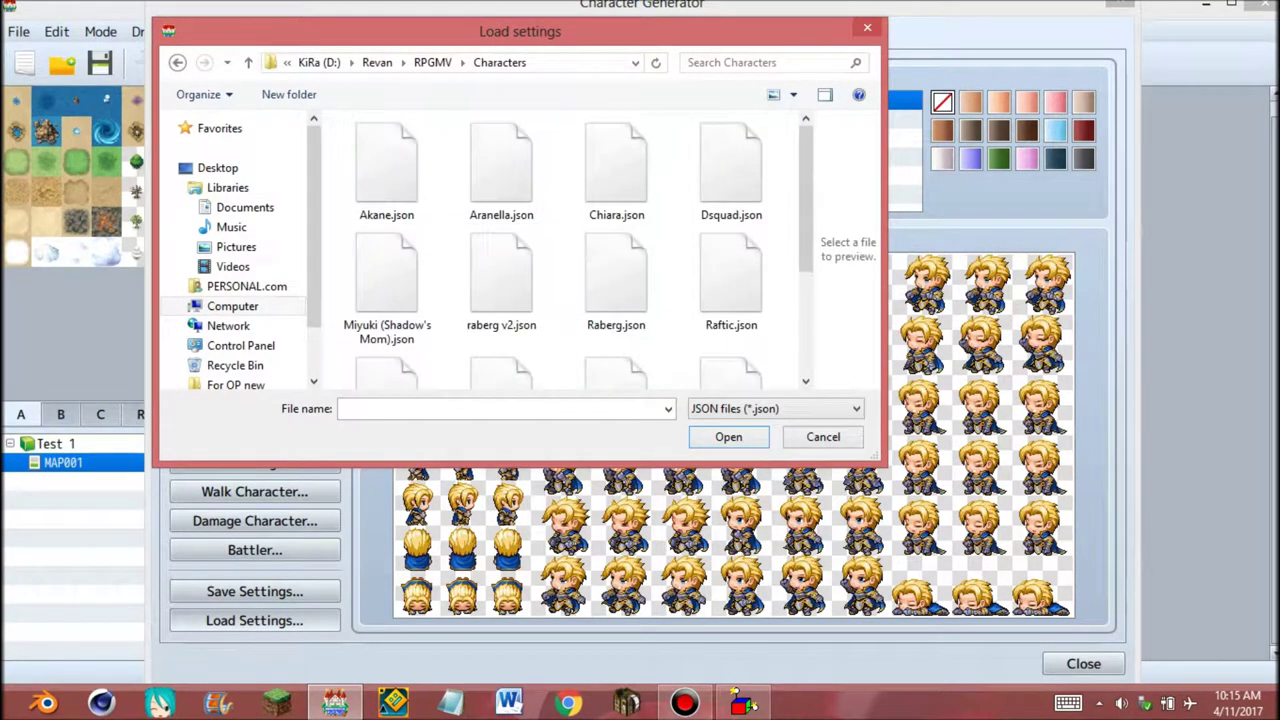
scroll(500, 300, down, 3)
double_click(616, 330)
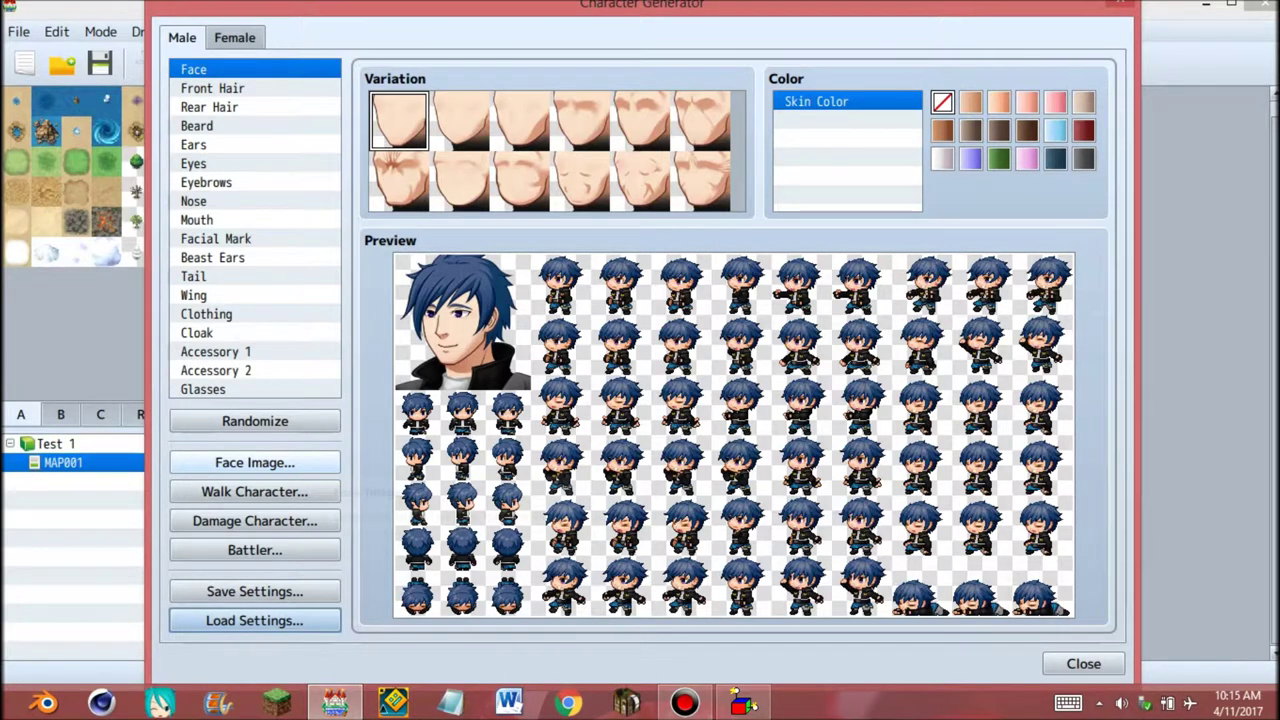
Export the generated face image as Shadow into the project's img/faces folder
click(312, 463)
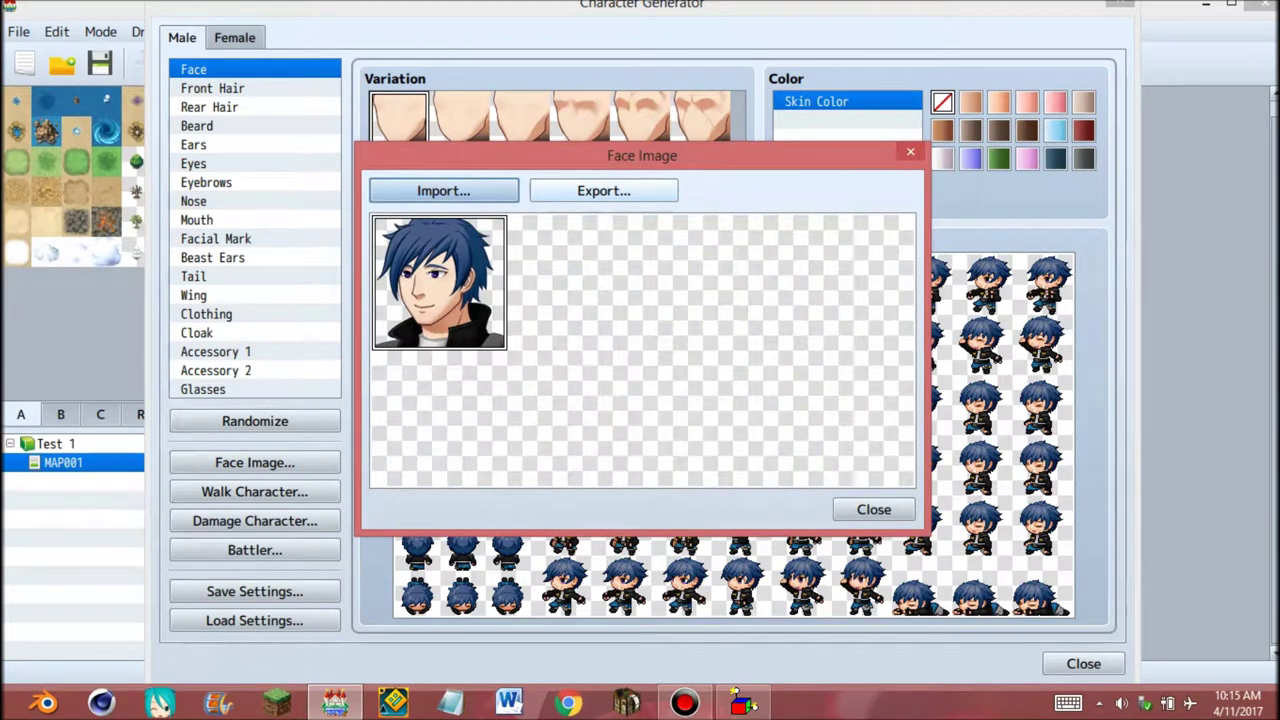
click(603, 190)
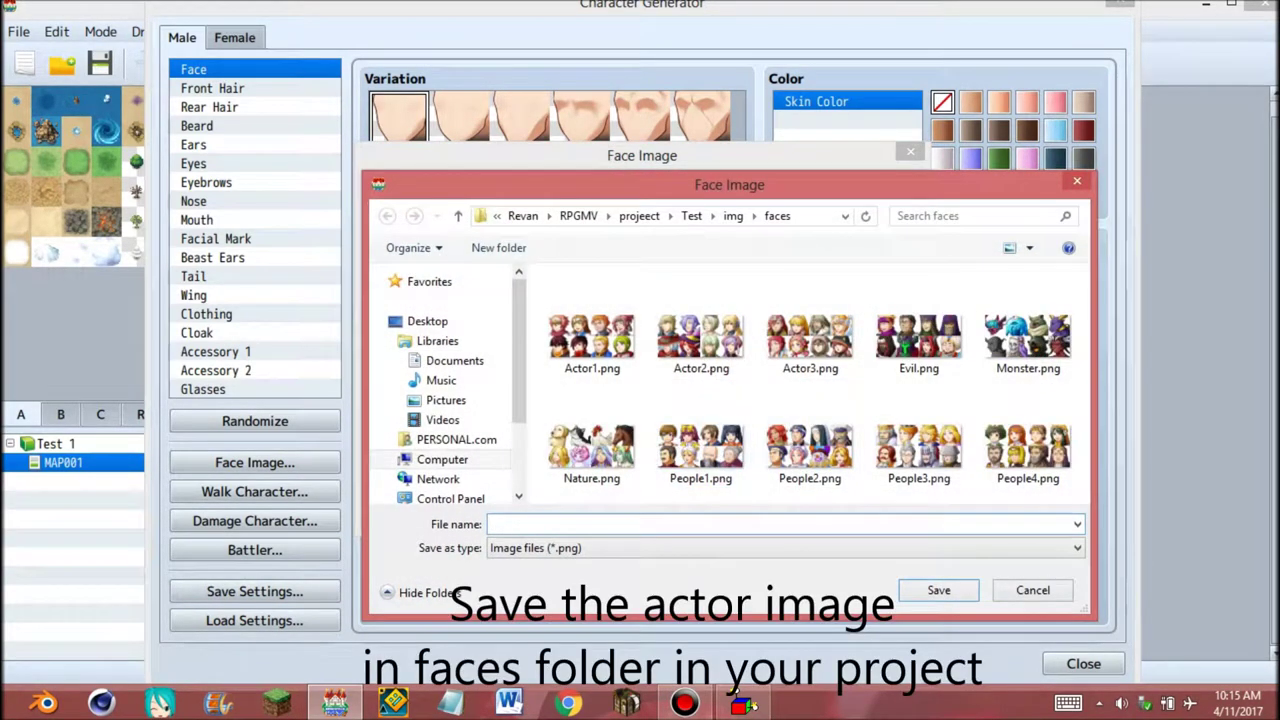
text(Shadow)
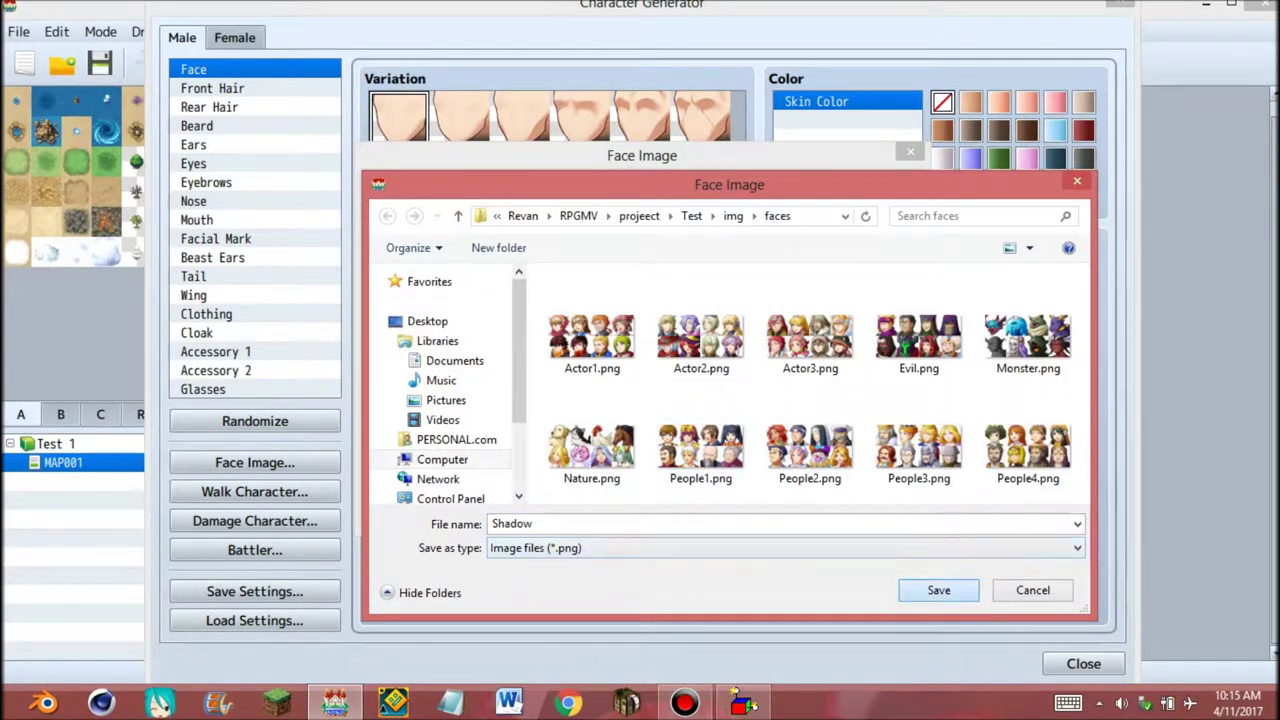
click(938, 590)
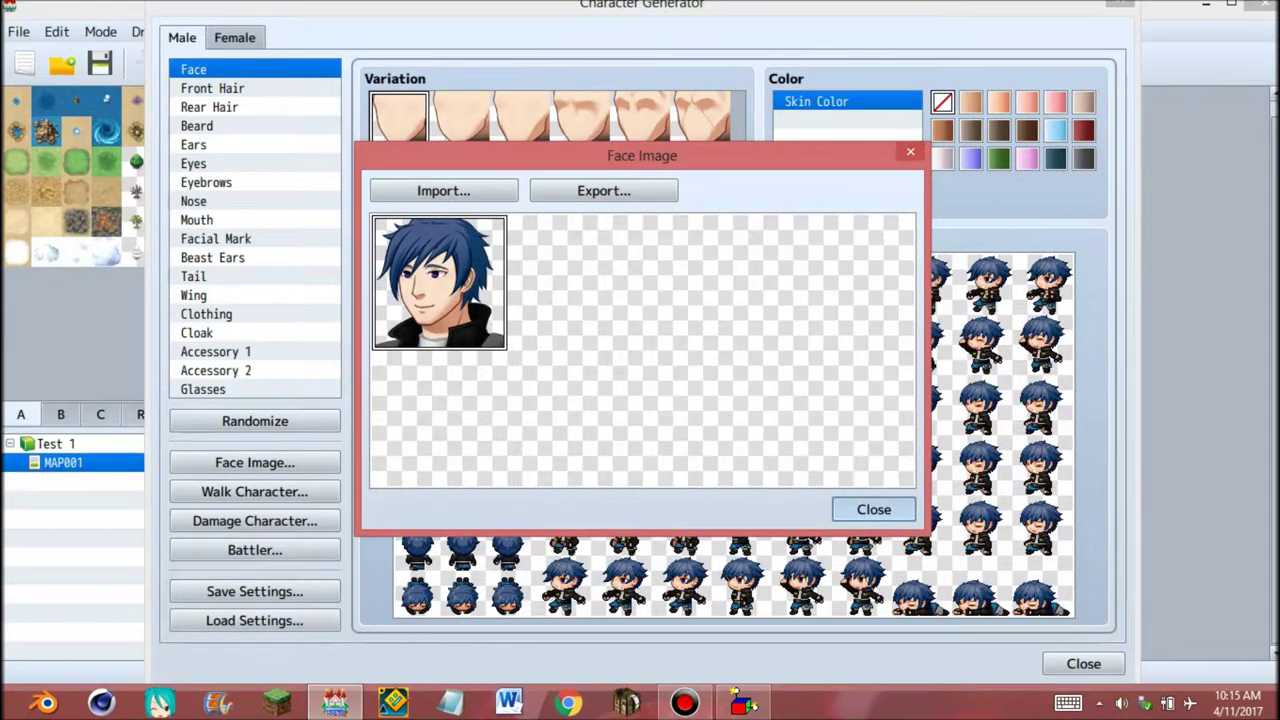
click(873, 509)
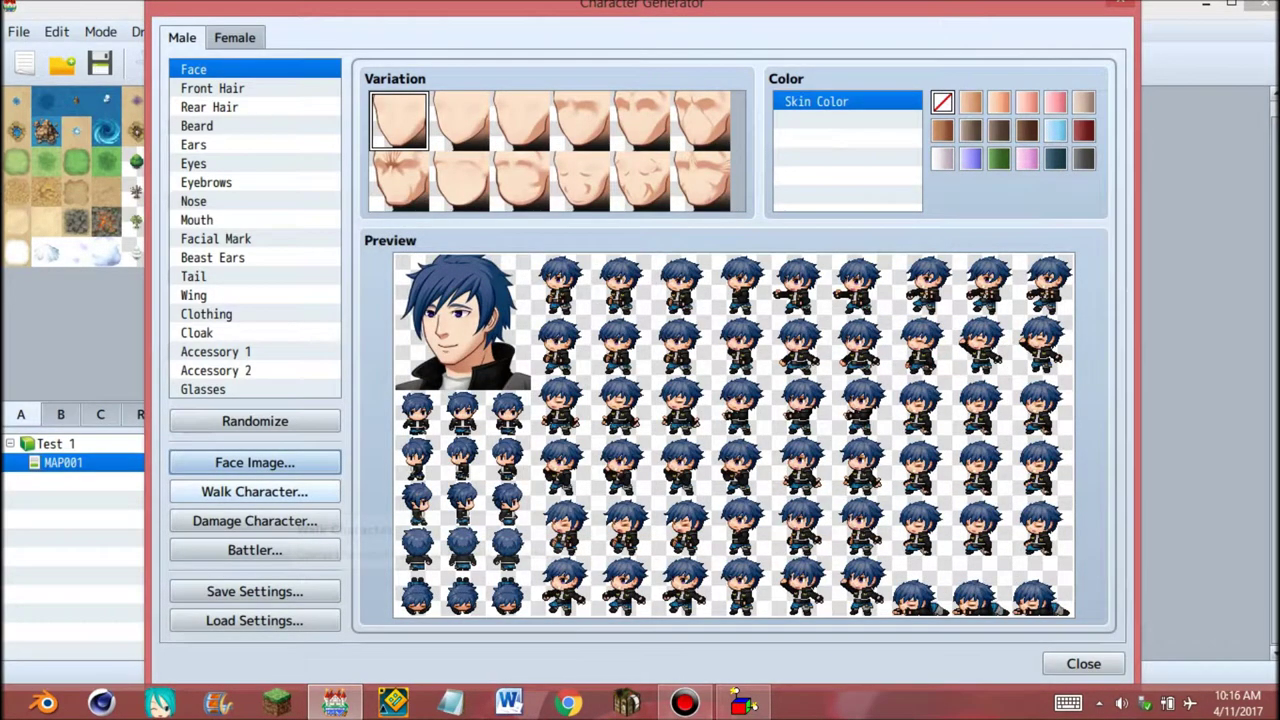
Export the walking character image as Shadow Walk into the project's img/characters folder
click(255, 491)
click(603, 145)
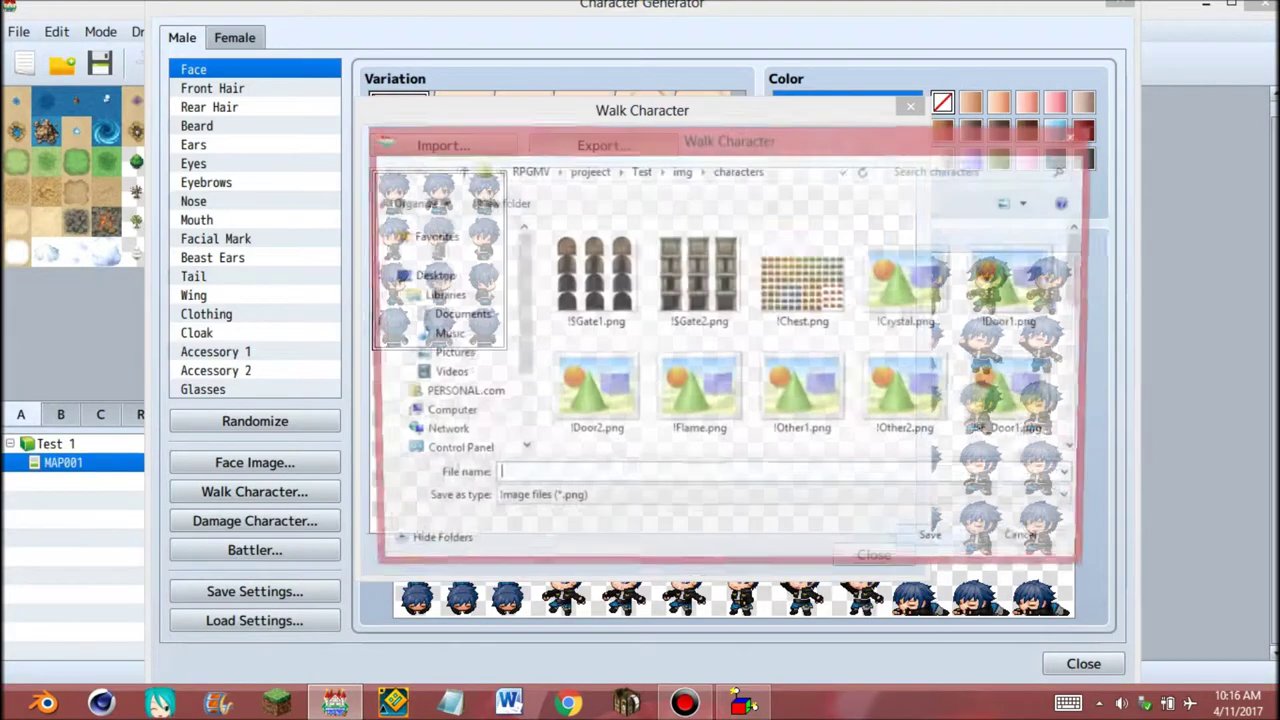
text(Shado)
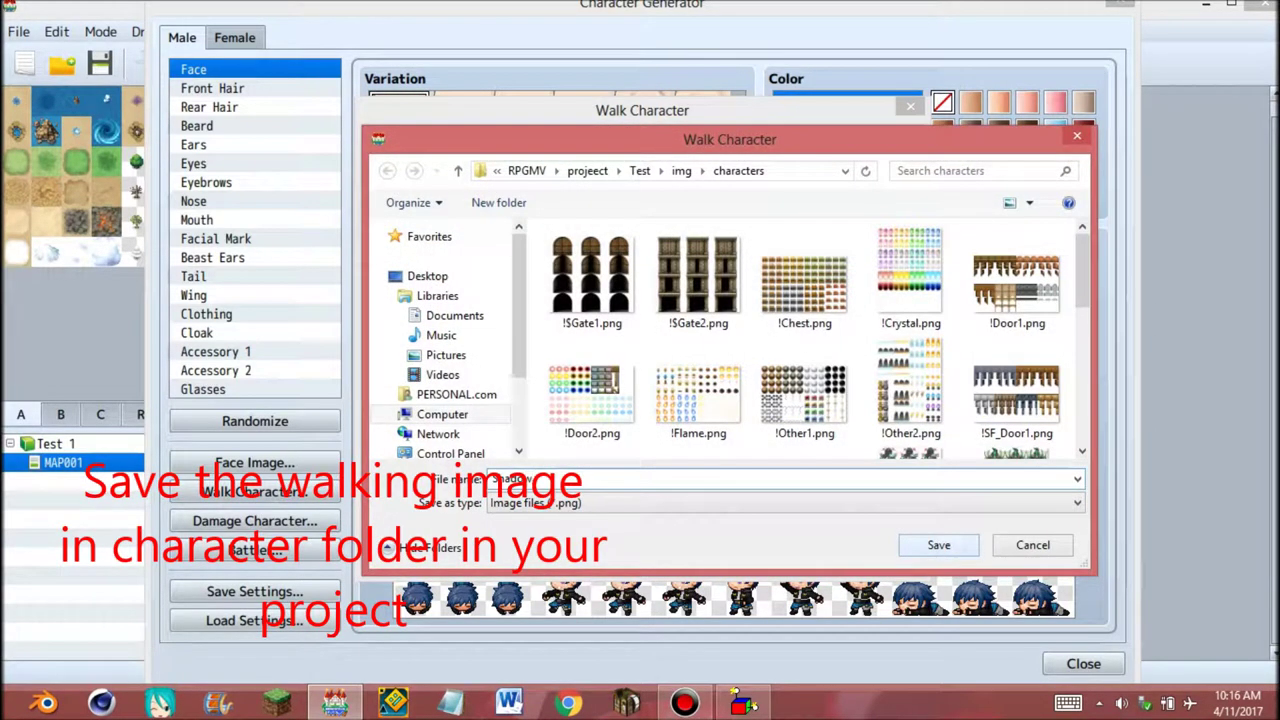
text(Walk)
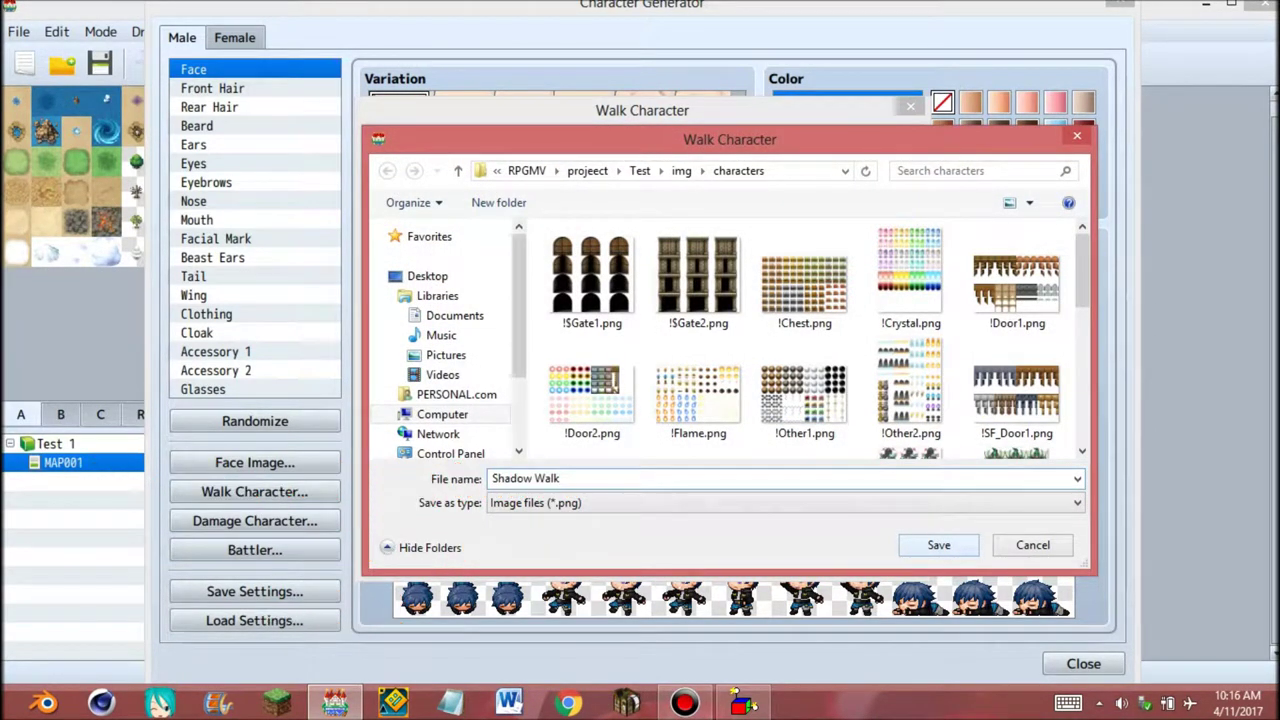
key(Return)
click(873, 554)
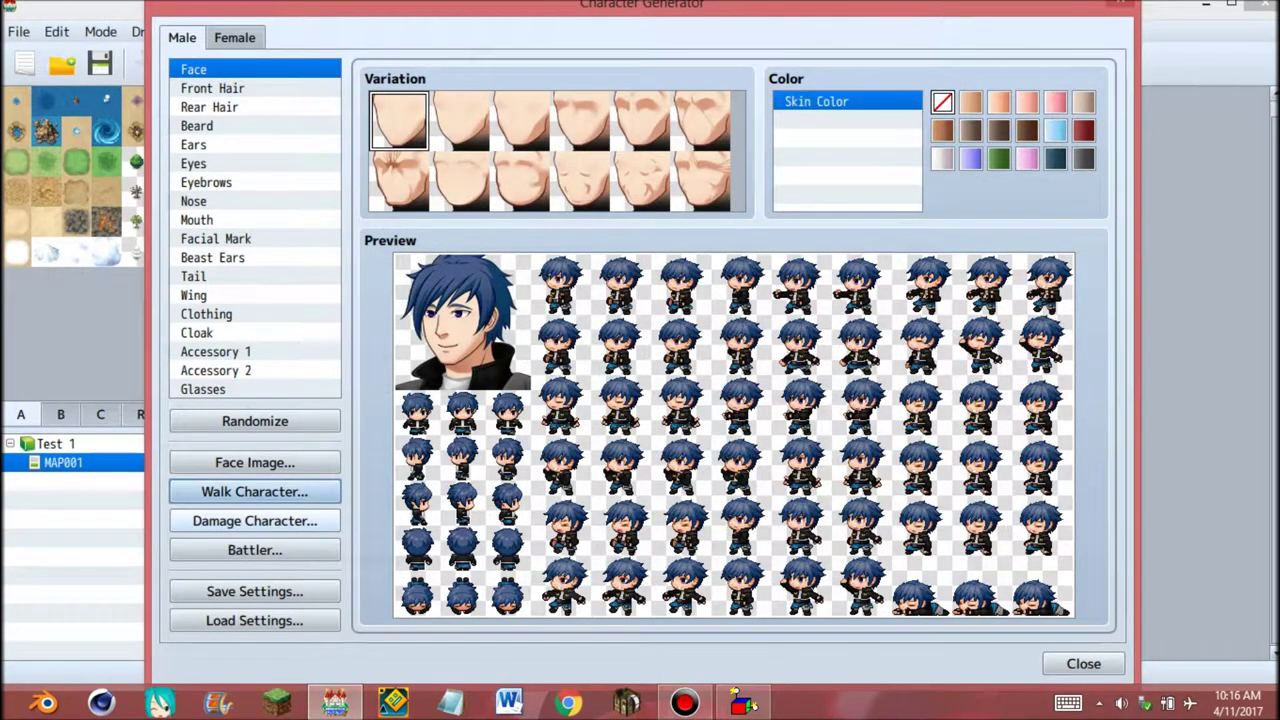
Export the damage character image as Shadow Damage into the project's img/characters folder
click(254, 520)
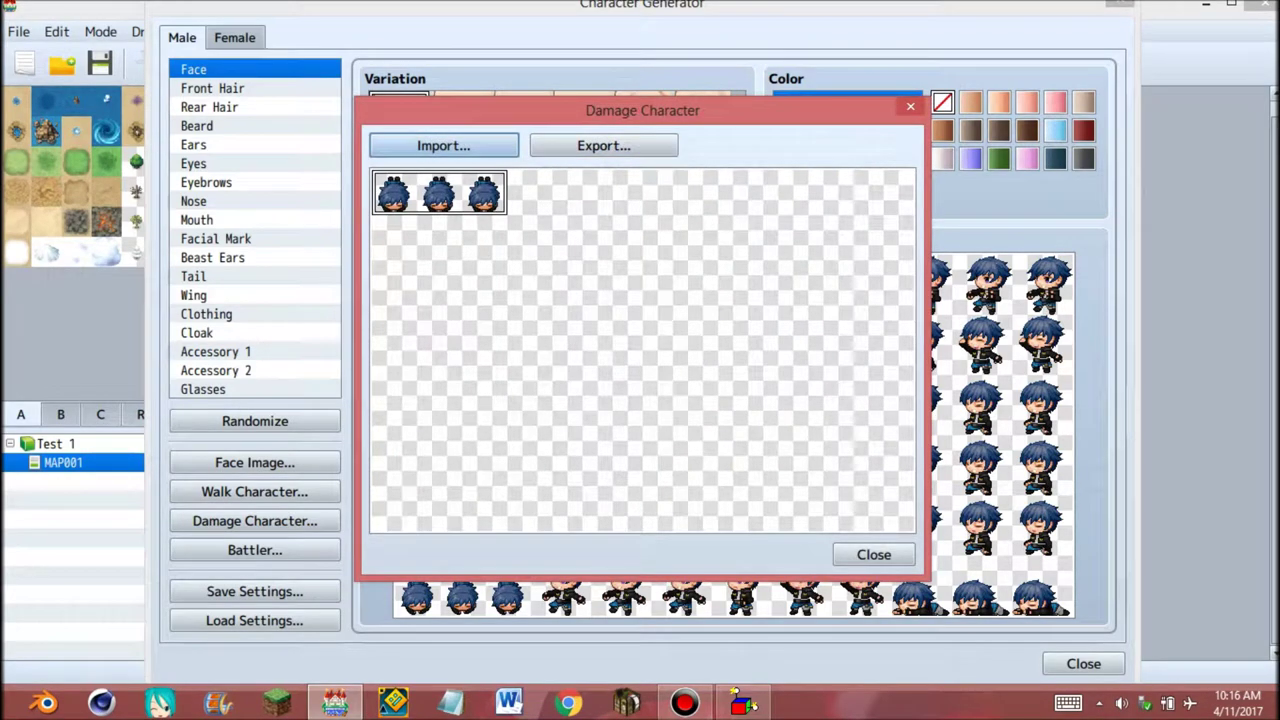
click(603, 145)
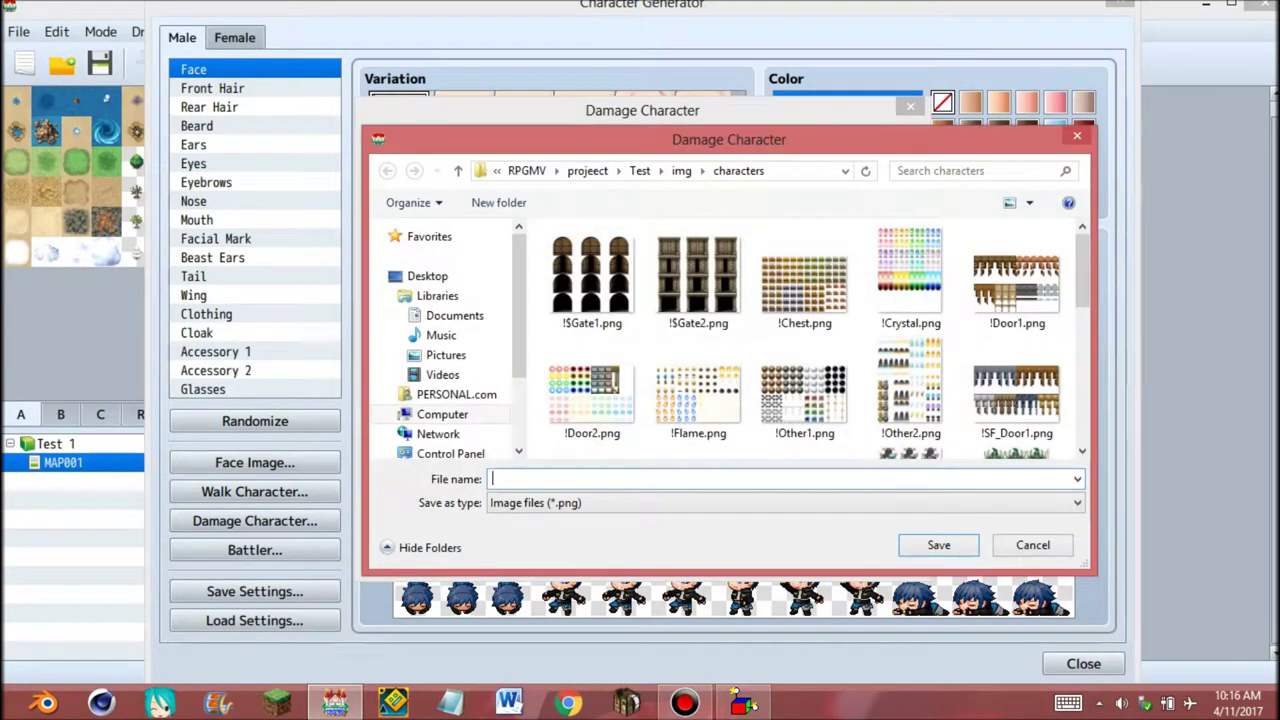
text(D)
key(BackSpace)
text(S)
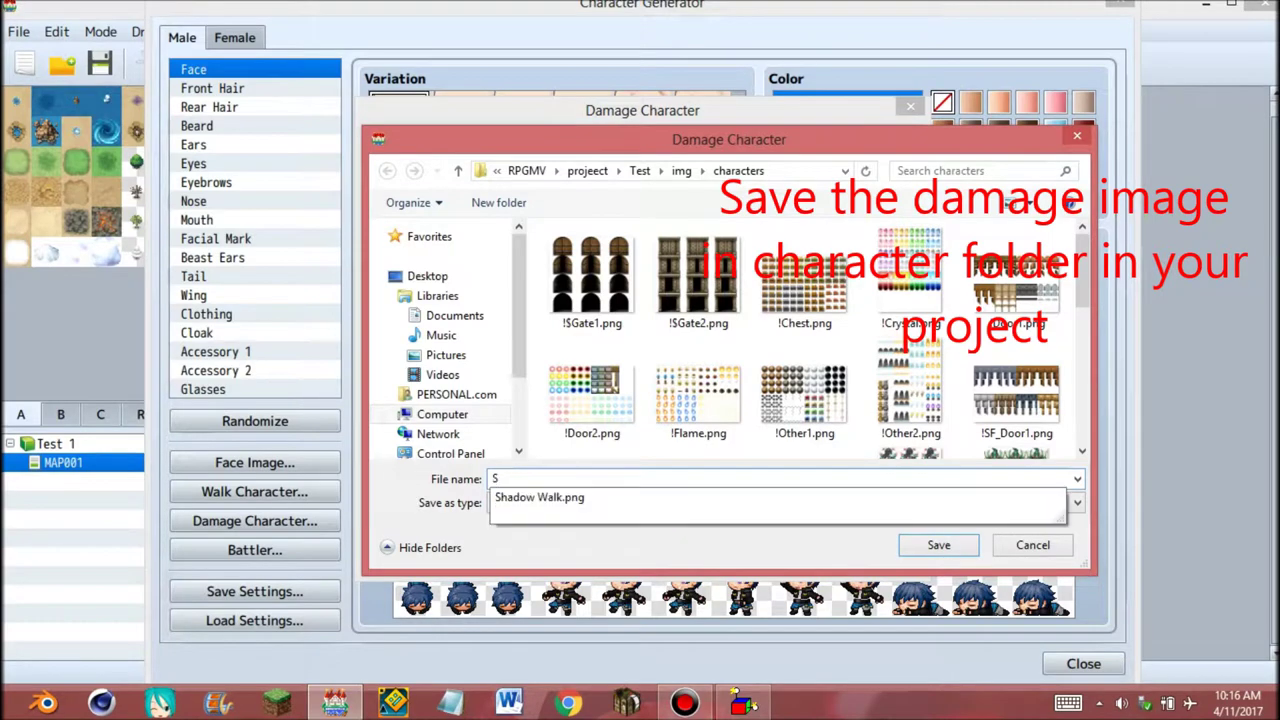
text(hadow Damage)
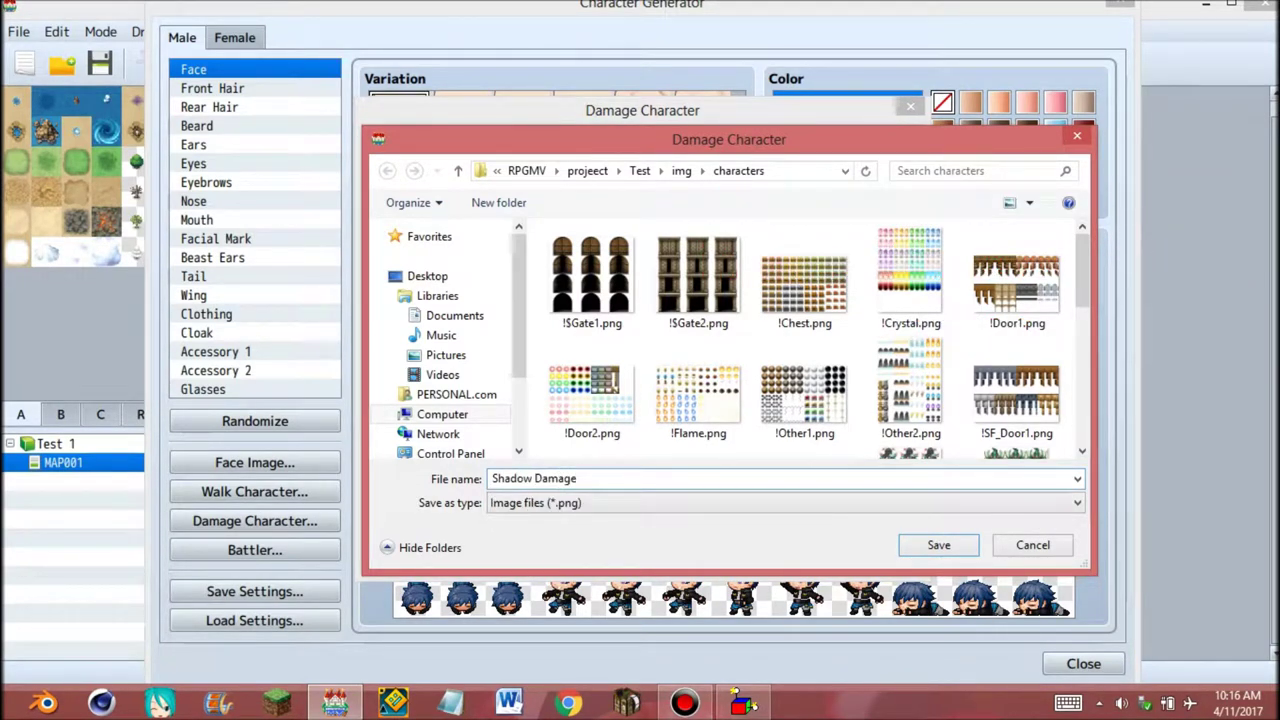
key(Return)
click(874, 555)
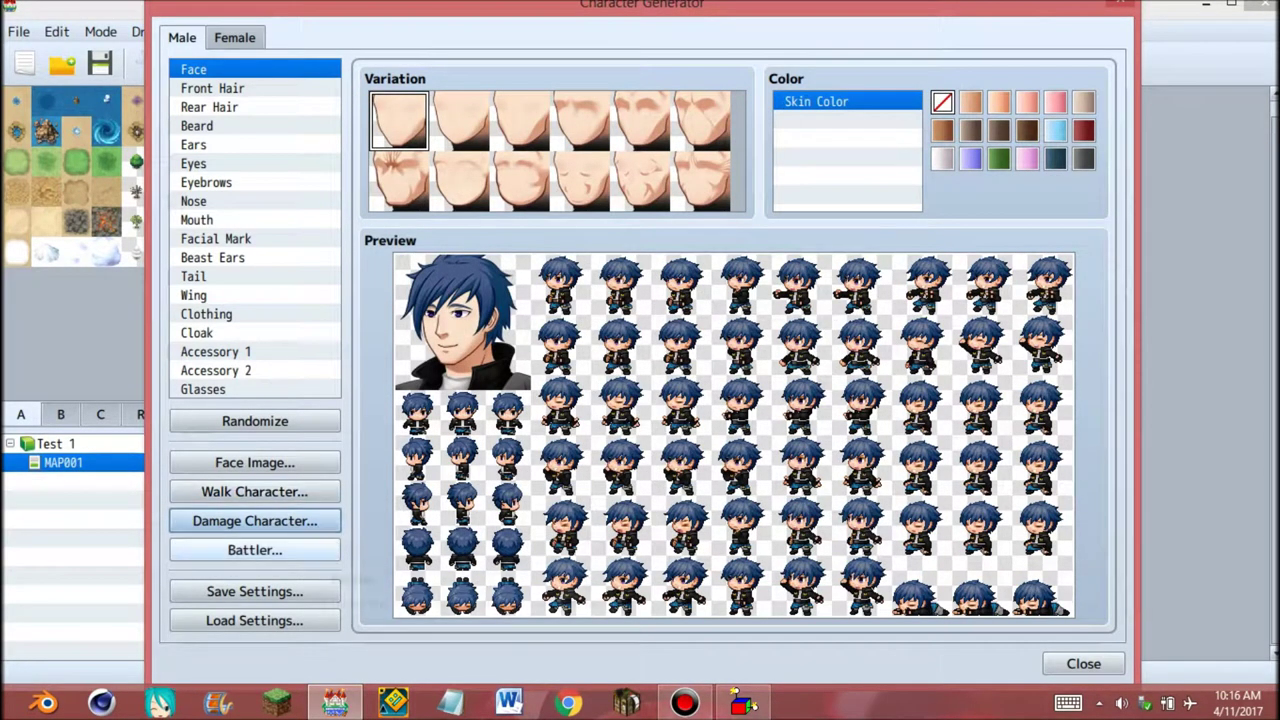
Export the battler image as Shadow Battler into the project's img/sv_actors folder
click(254, 549)
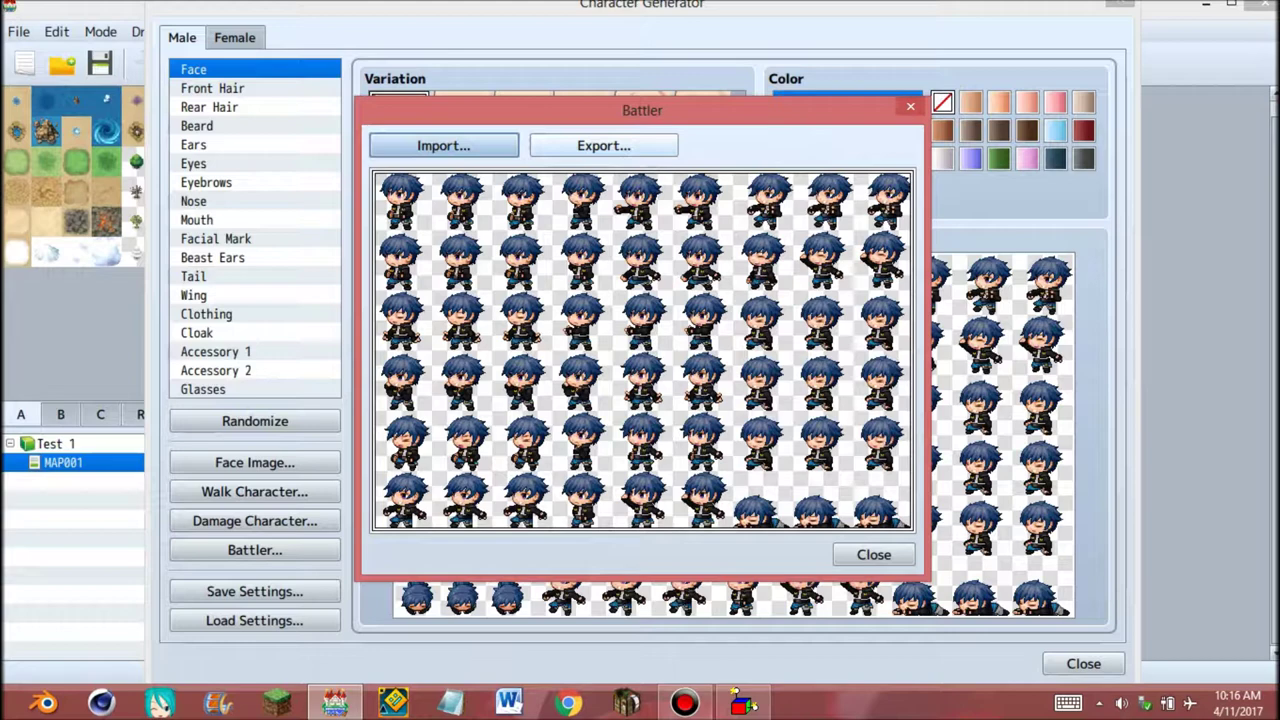
click(603, 145)
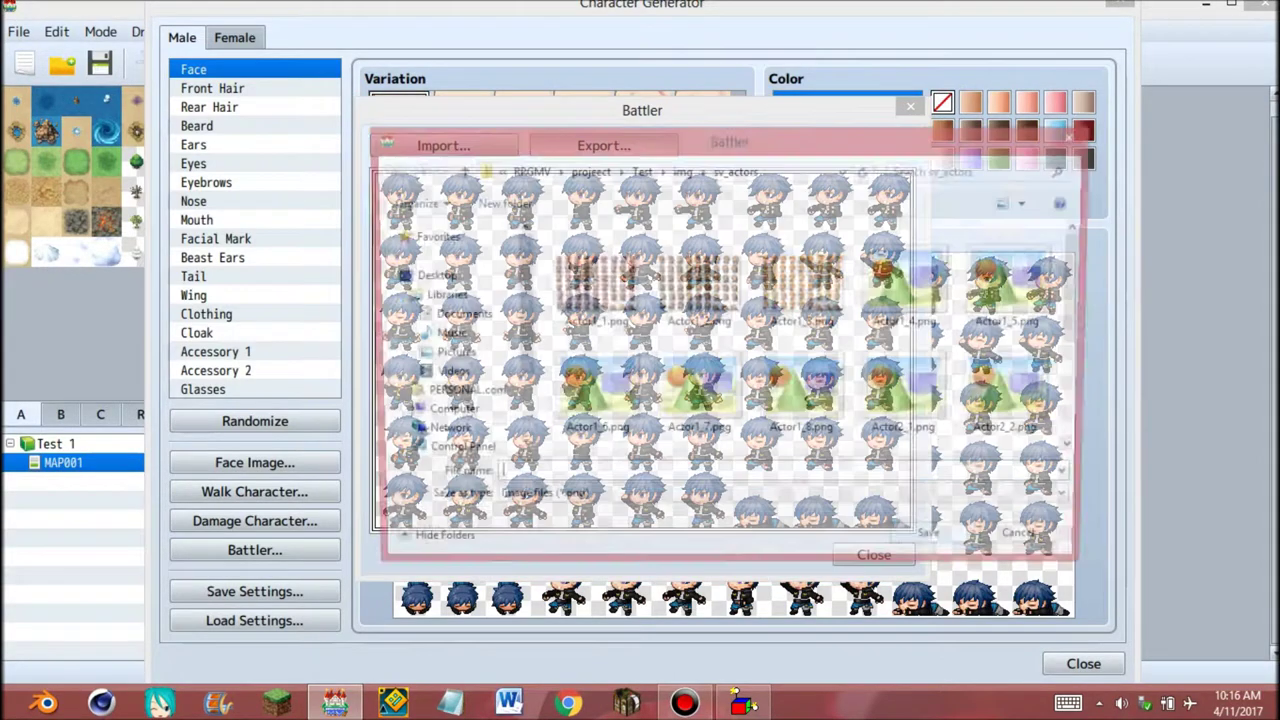
text(Shadow )
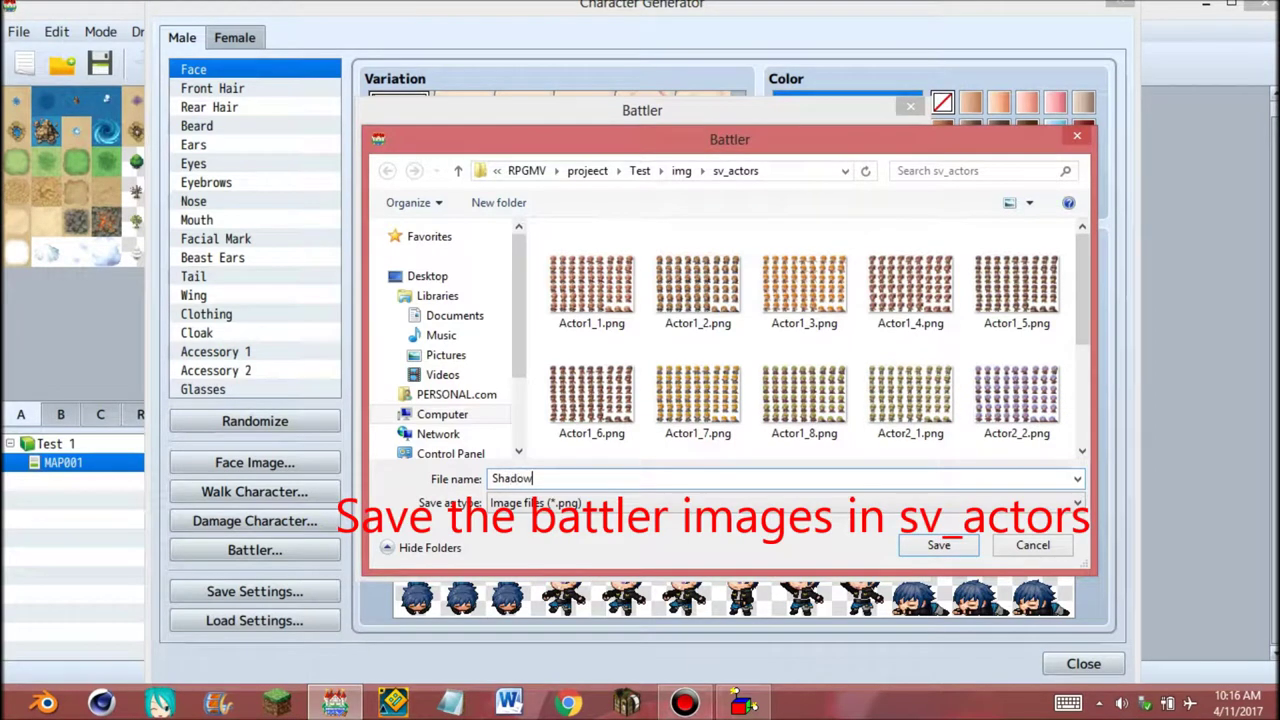
text(Batte)
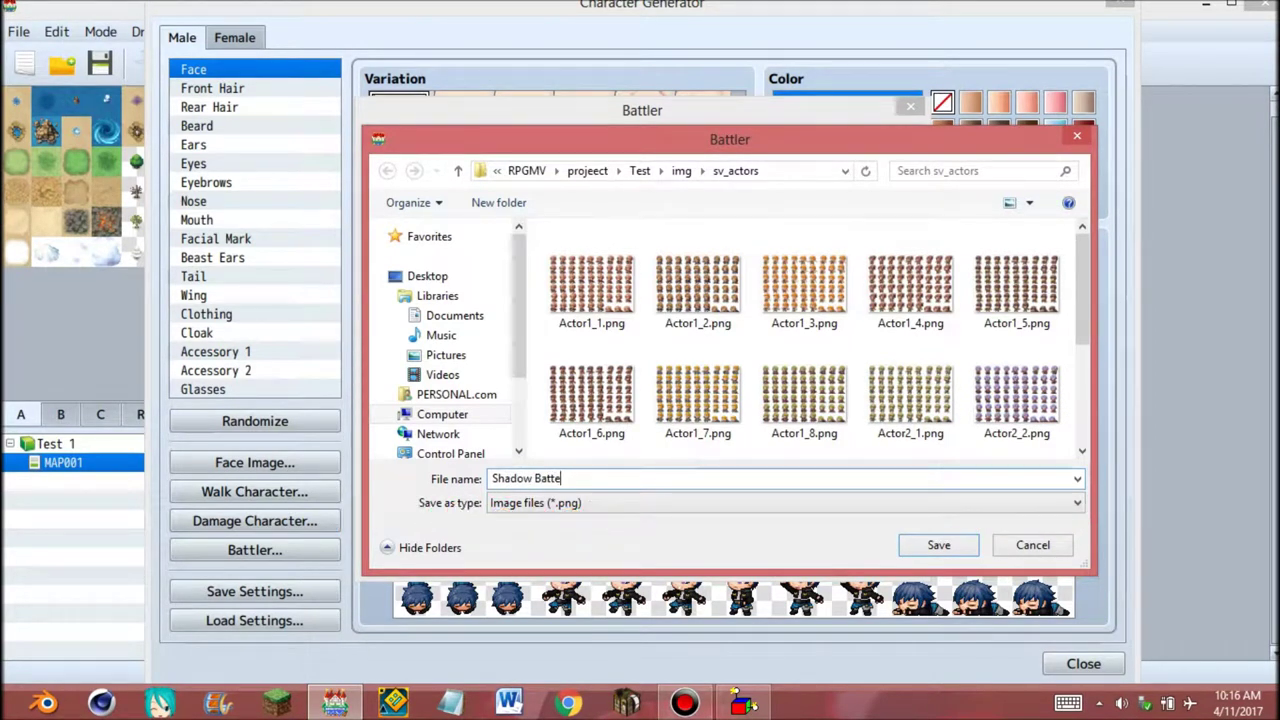
key(BackSpace)
text(ler)
key(Return)
click(873, 555)
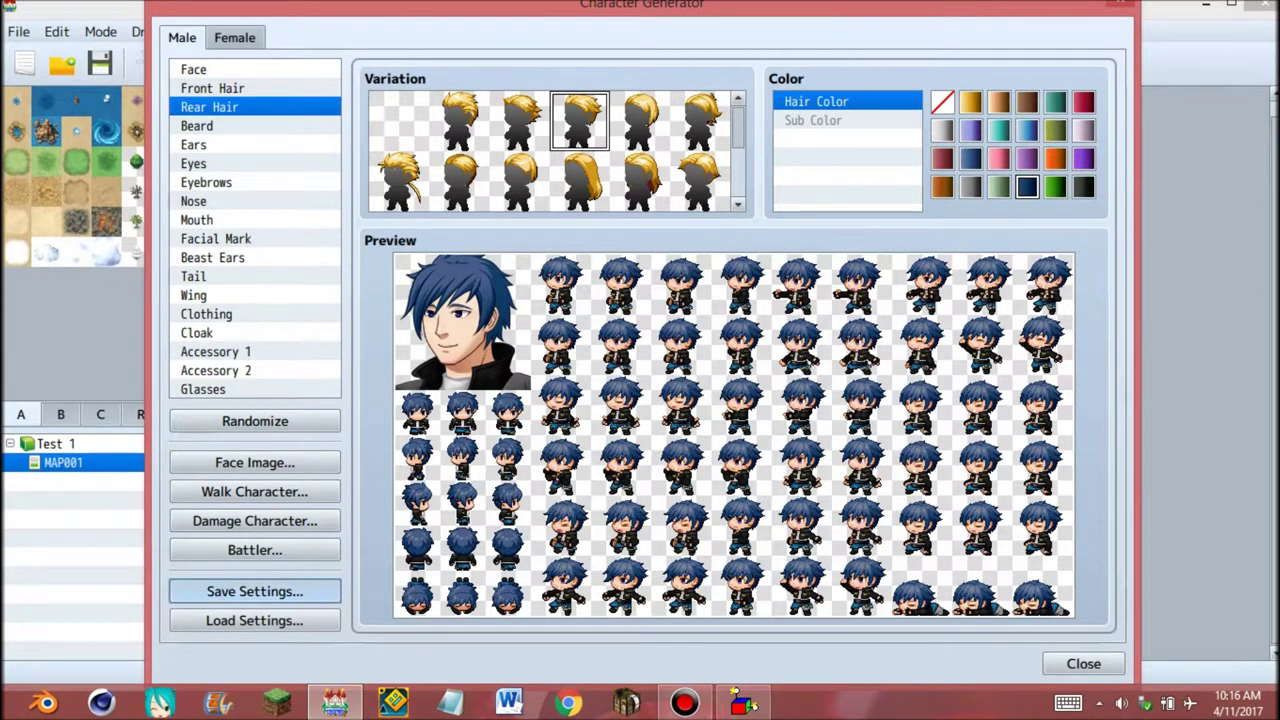
Save the generator settings over the existing Shadow.json in the Characters folder and close the Character Generator
click(254, 591)
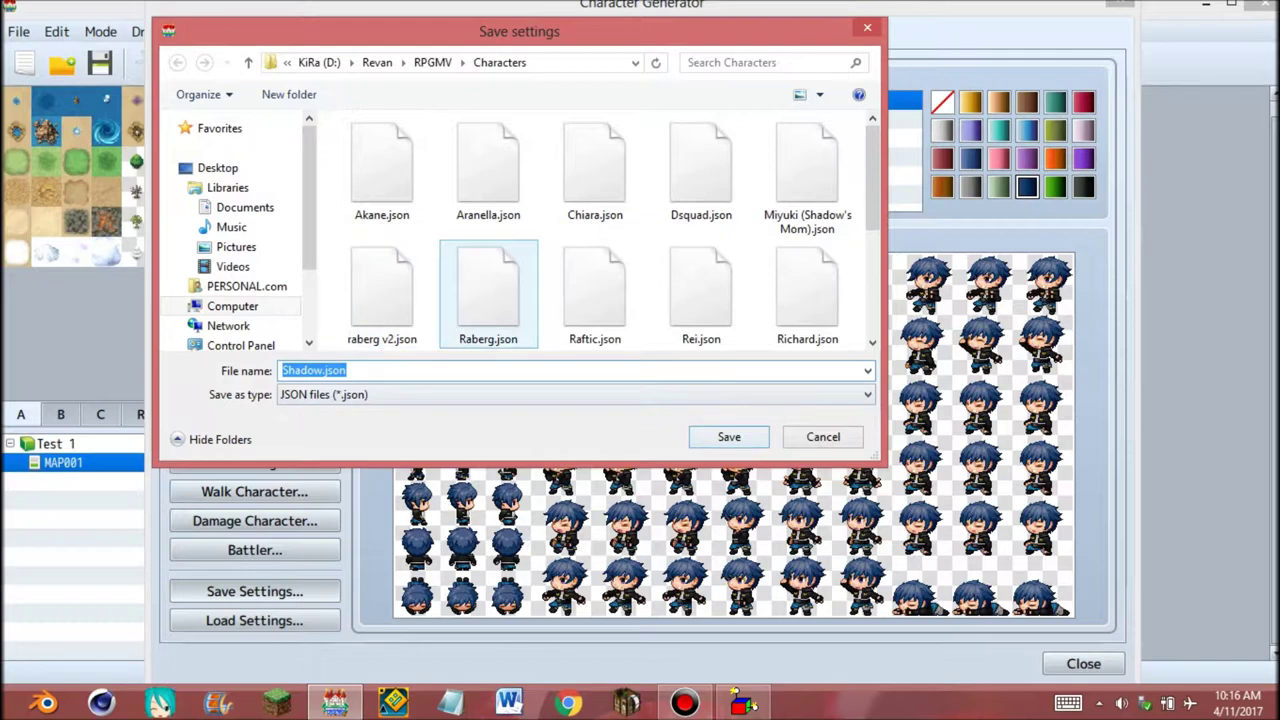
scroll(700, 190, down, 1)
drag(873, 242, 873, 278)
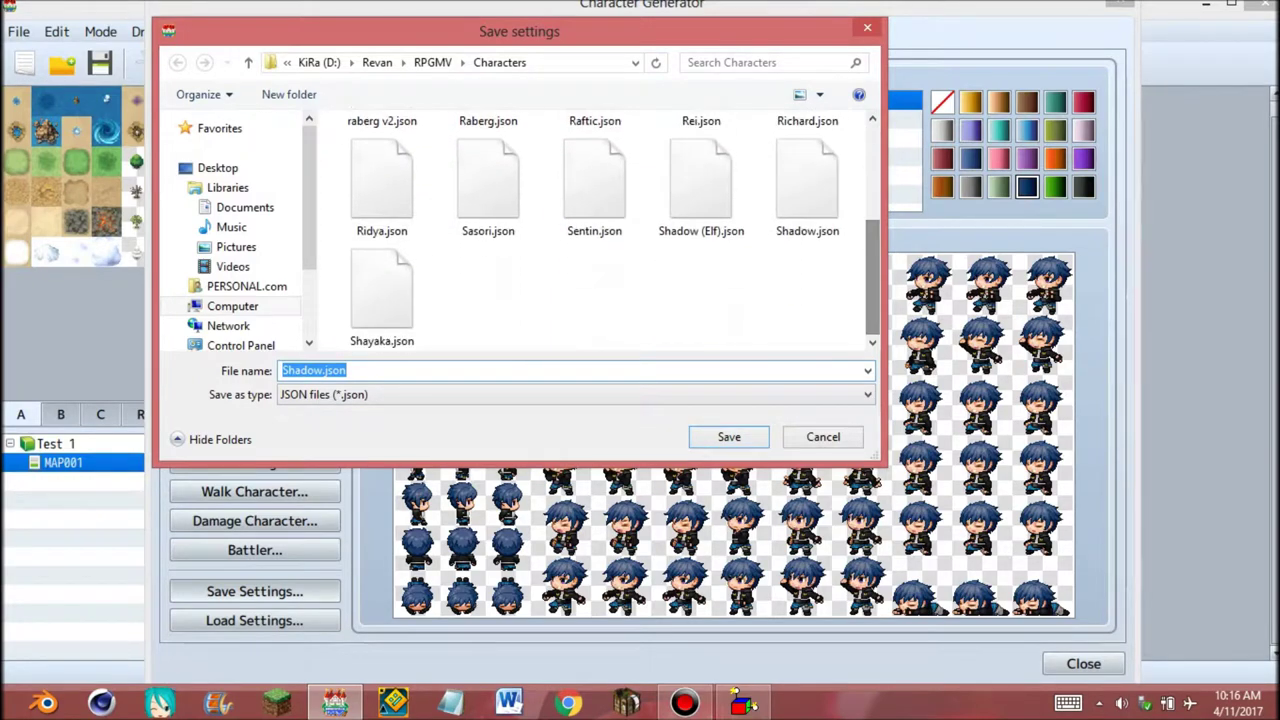
double_click(807, 190)
click(689, 351)
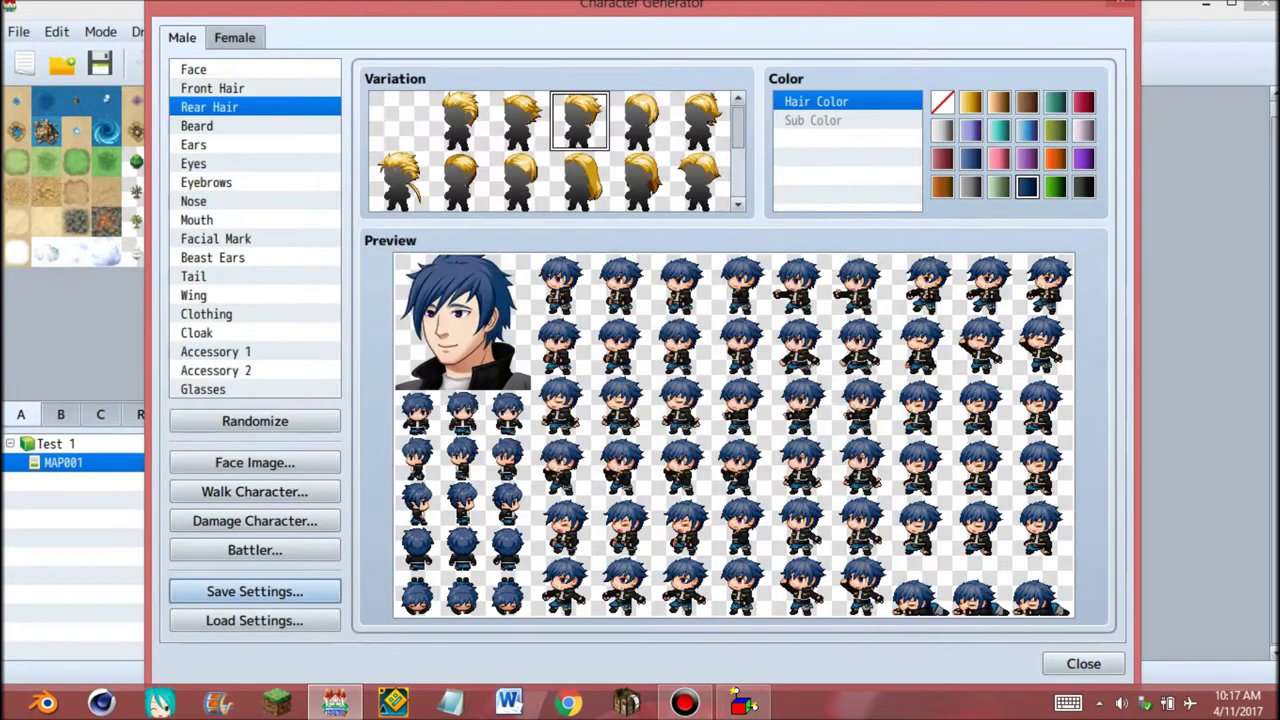
click(1084, 664)
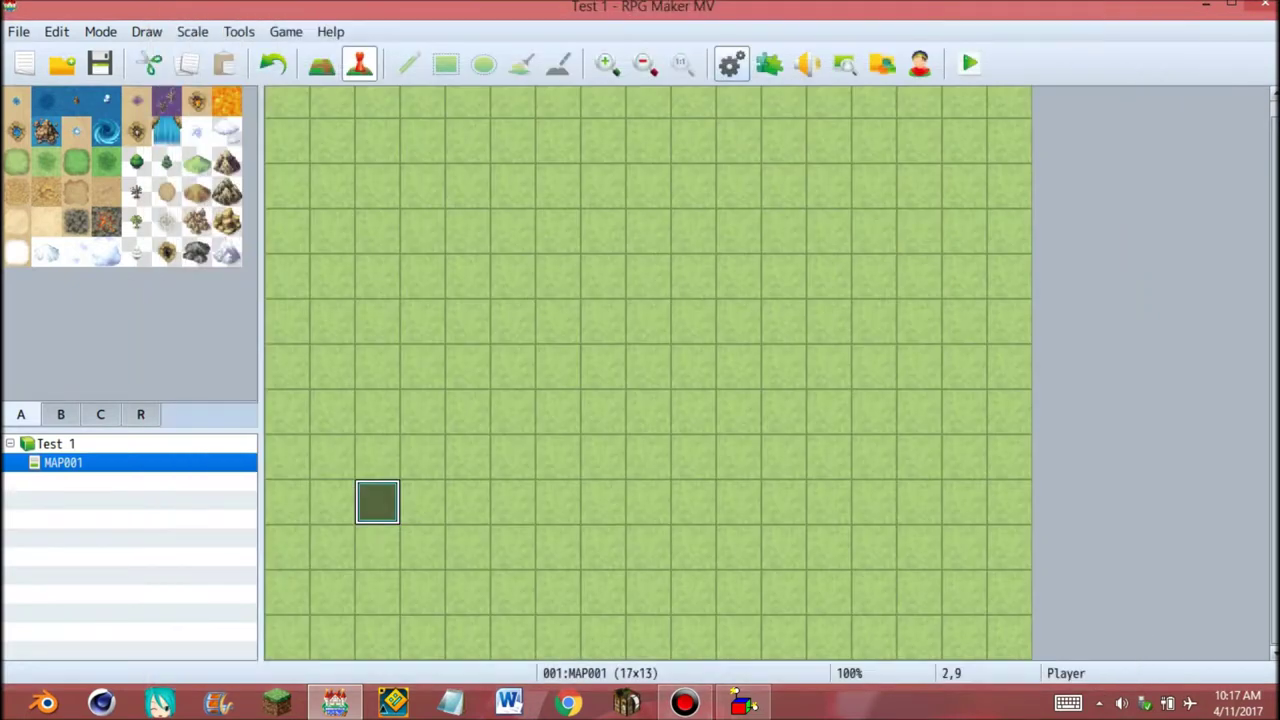
Open the database and set both the name and nickname of actor 0001 to Shadow
click(731, 63)
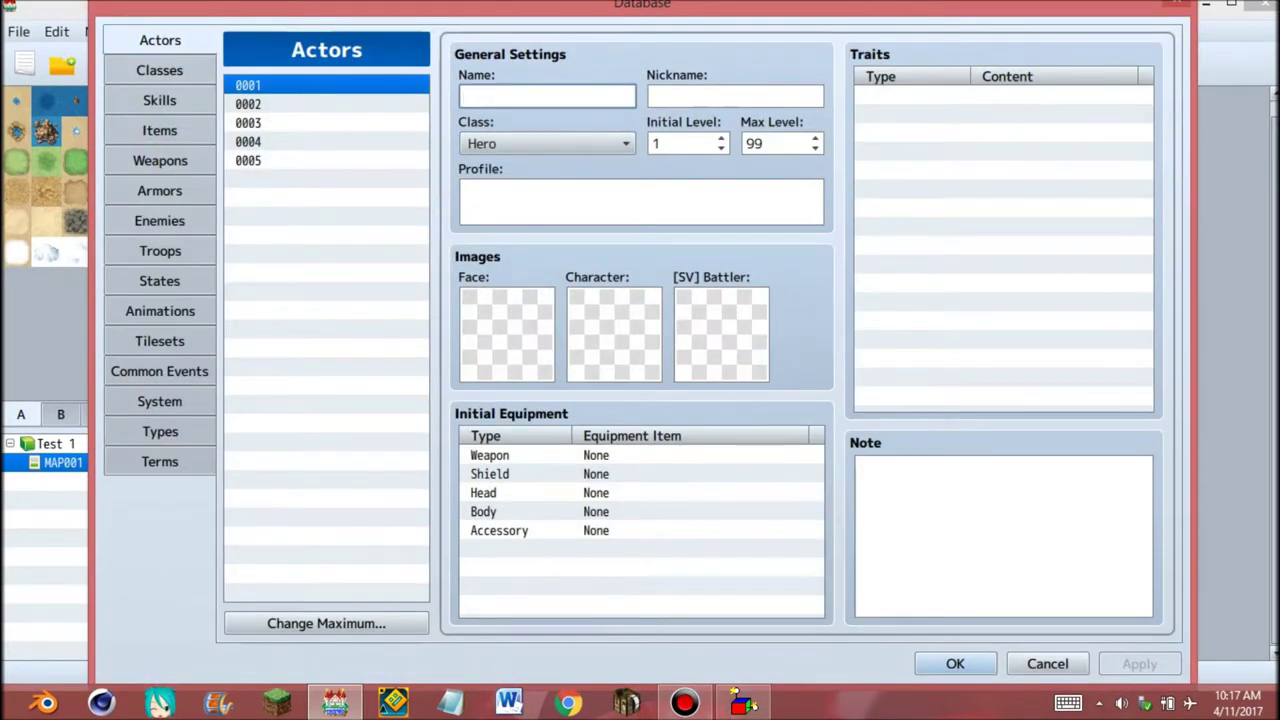
text(Shadow)
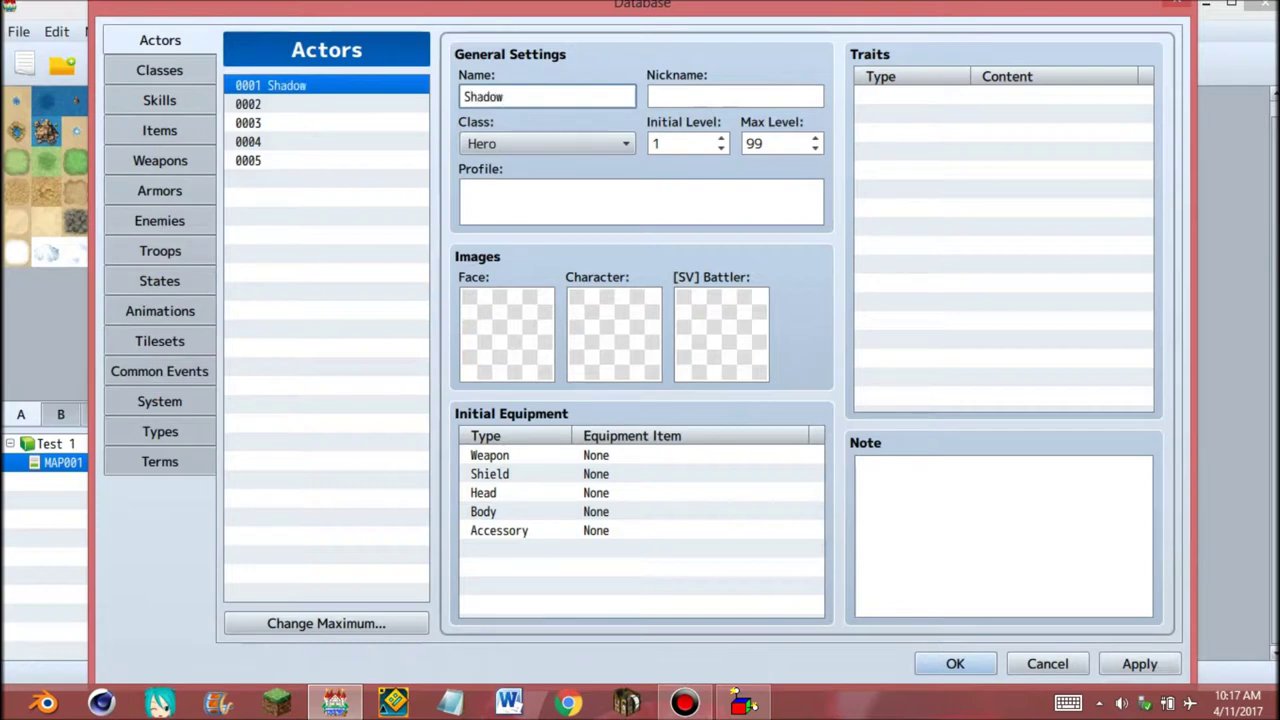
click(735, 97)
text(Shadow)
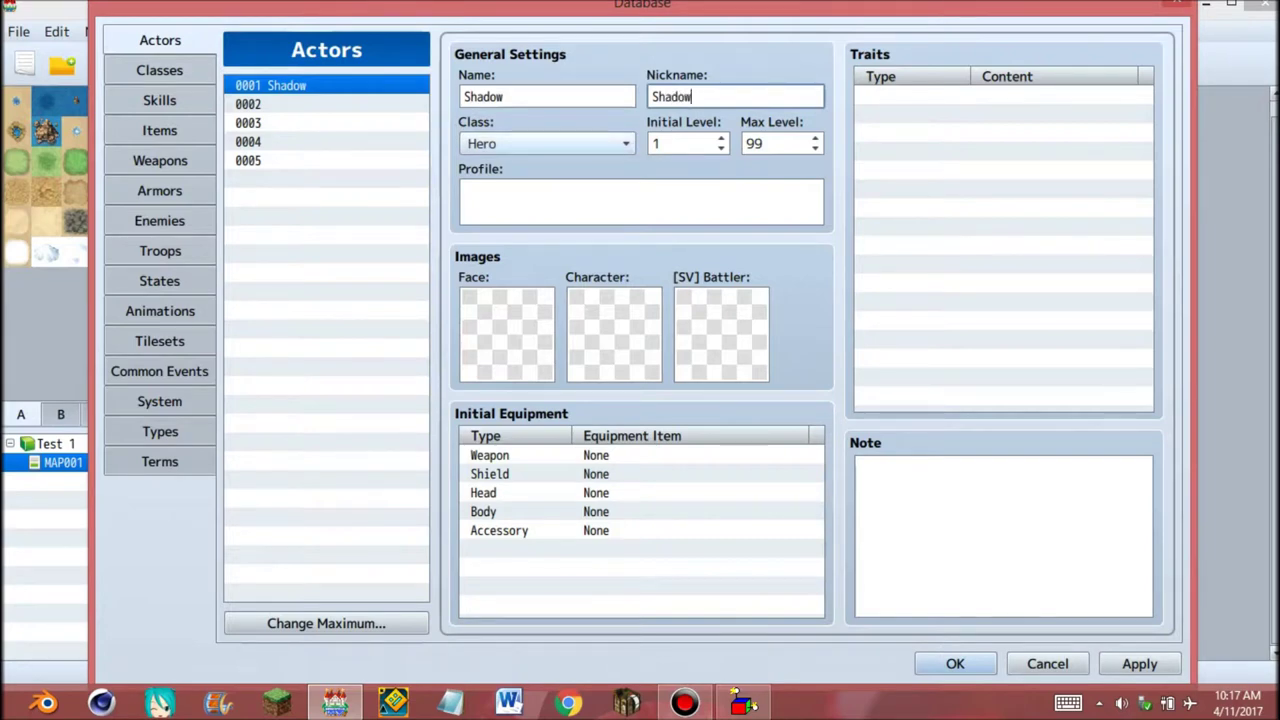
Open the face image selection for actor 0001 and look through the portraits in the Actor1 set
double_click(507, 335)
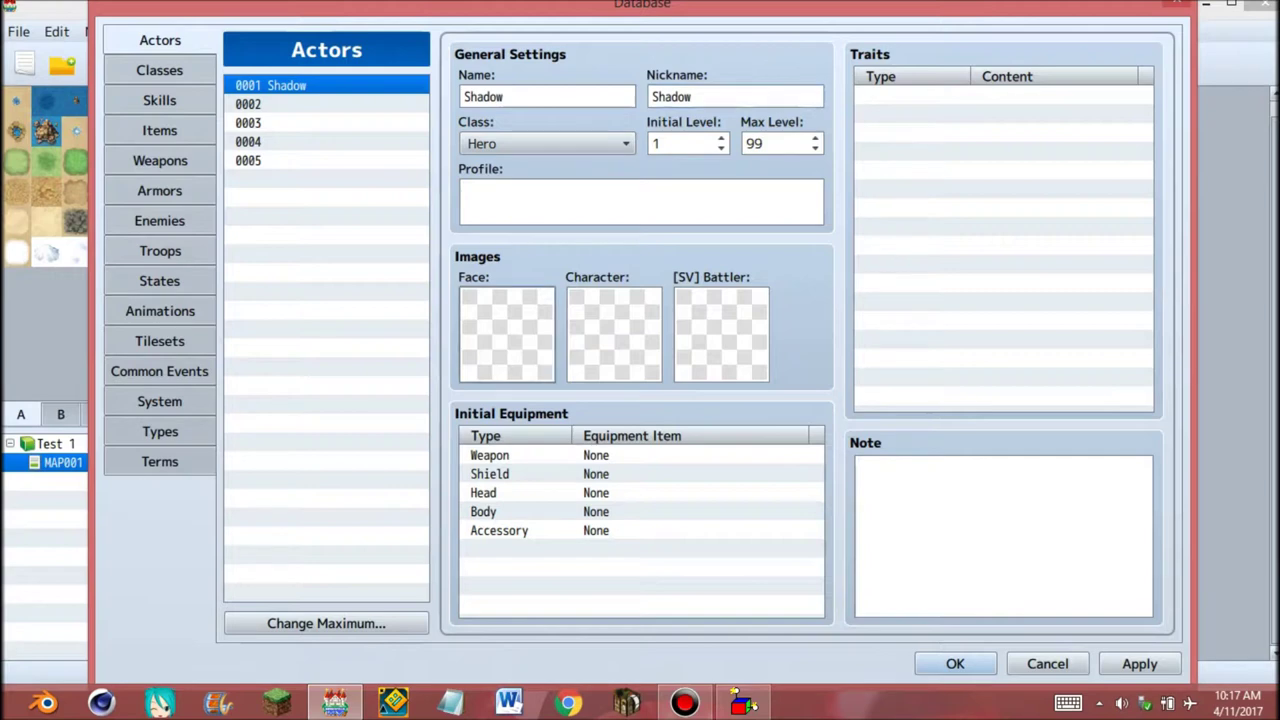
click(403, 363)
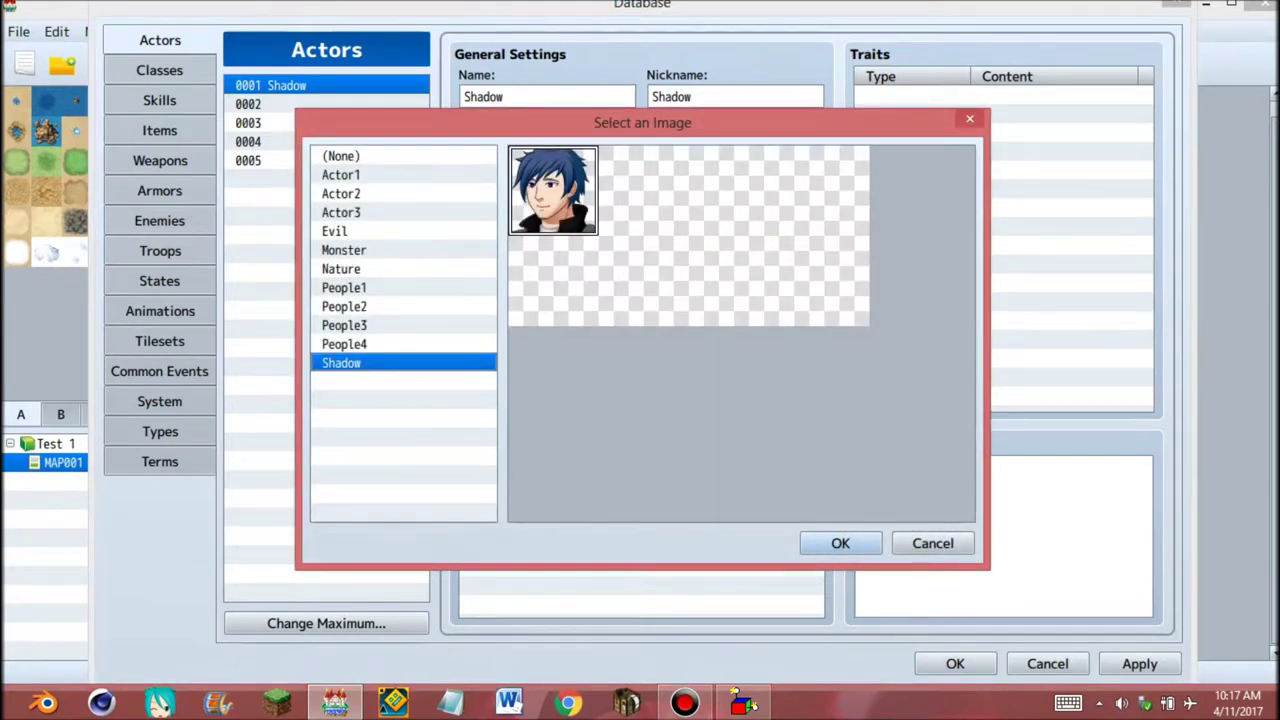
click(403, 175)
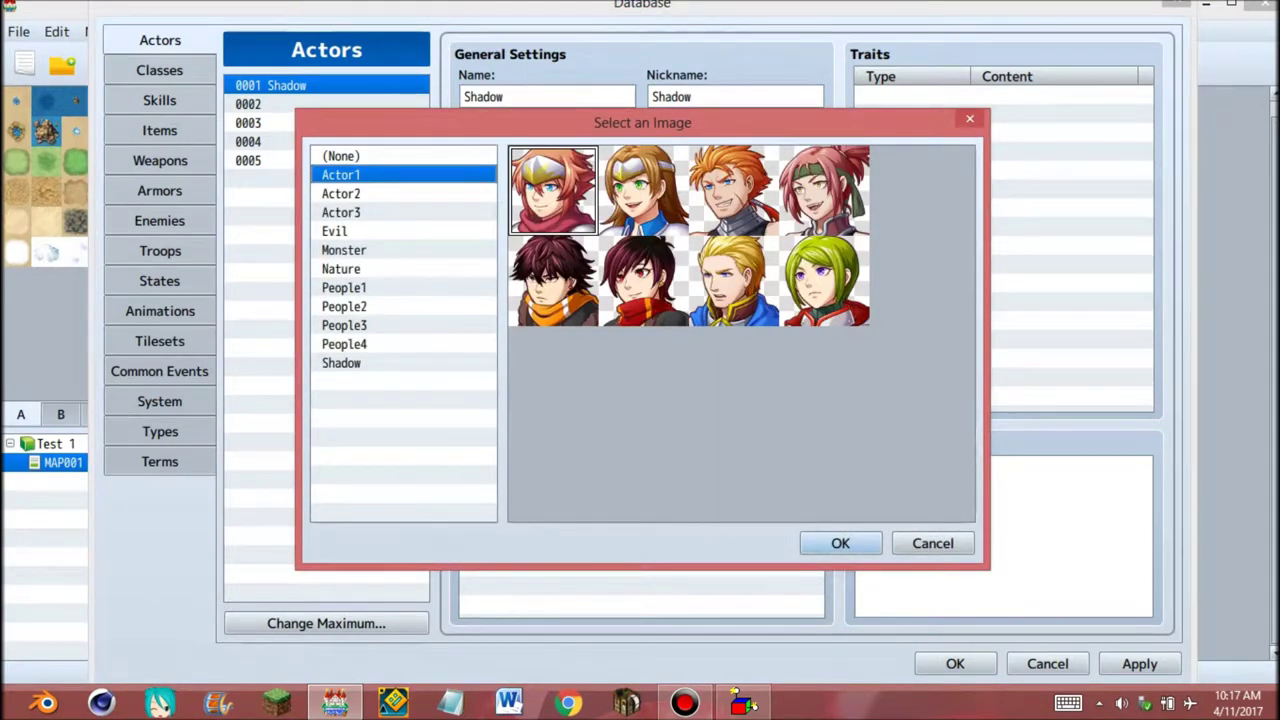
click(643, 191)
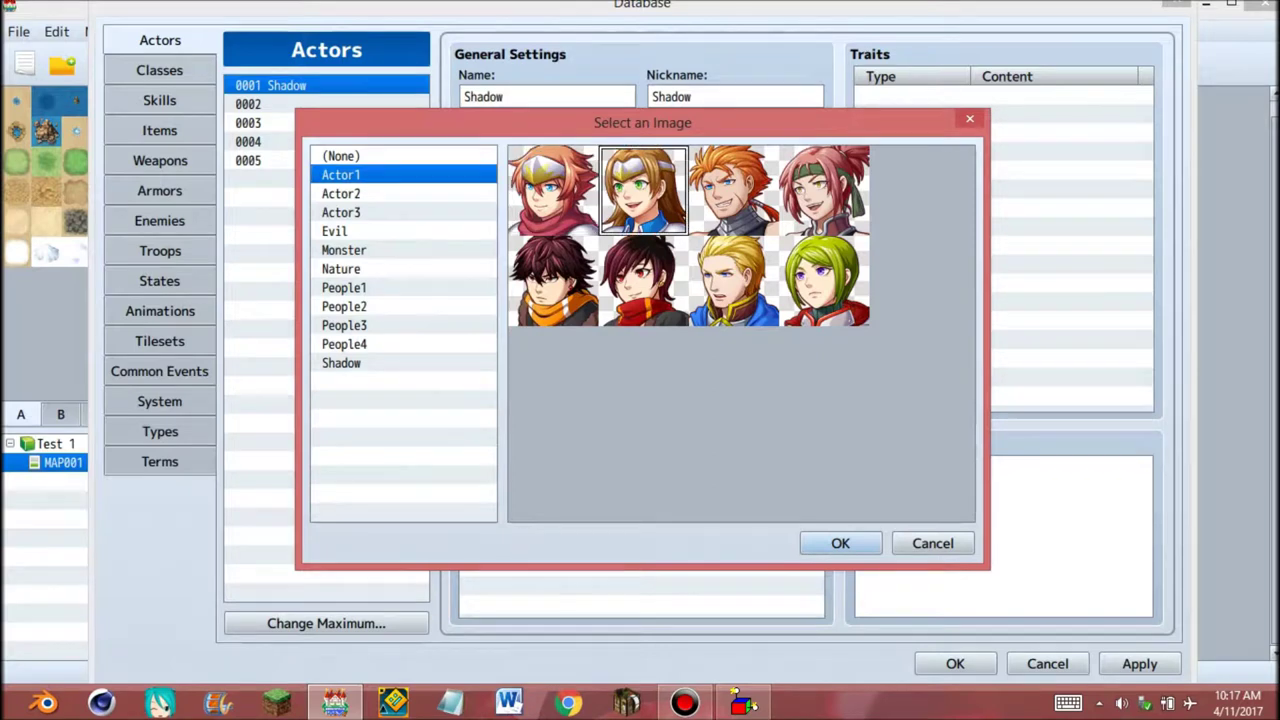
click(553, 281)
click(734, 191)
click(643, 281)
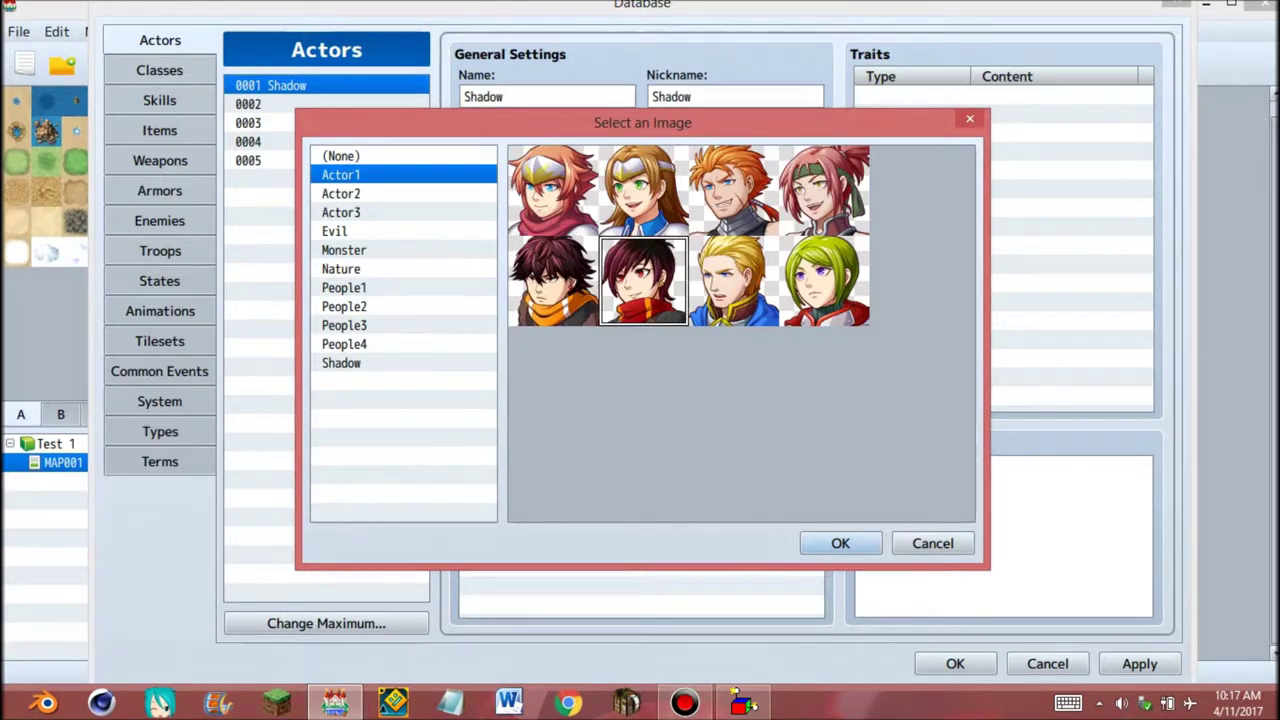
click(734, 281)
click(824, 281)
click(824, 191)
Look through the individual face portraits in the Actor2 set
click(403, 194)
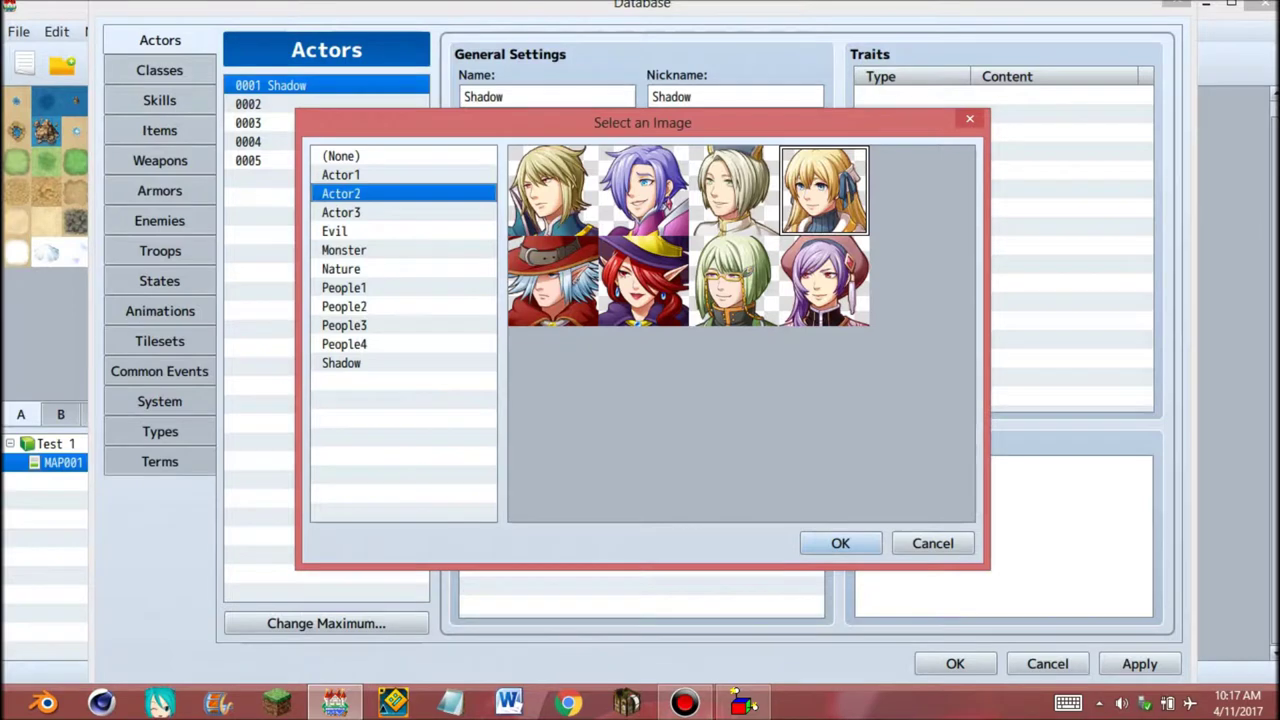
click(553, 191)
click(643, 191)
click(734, 191)
click(824, 191)
click(643, 281)
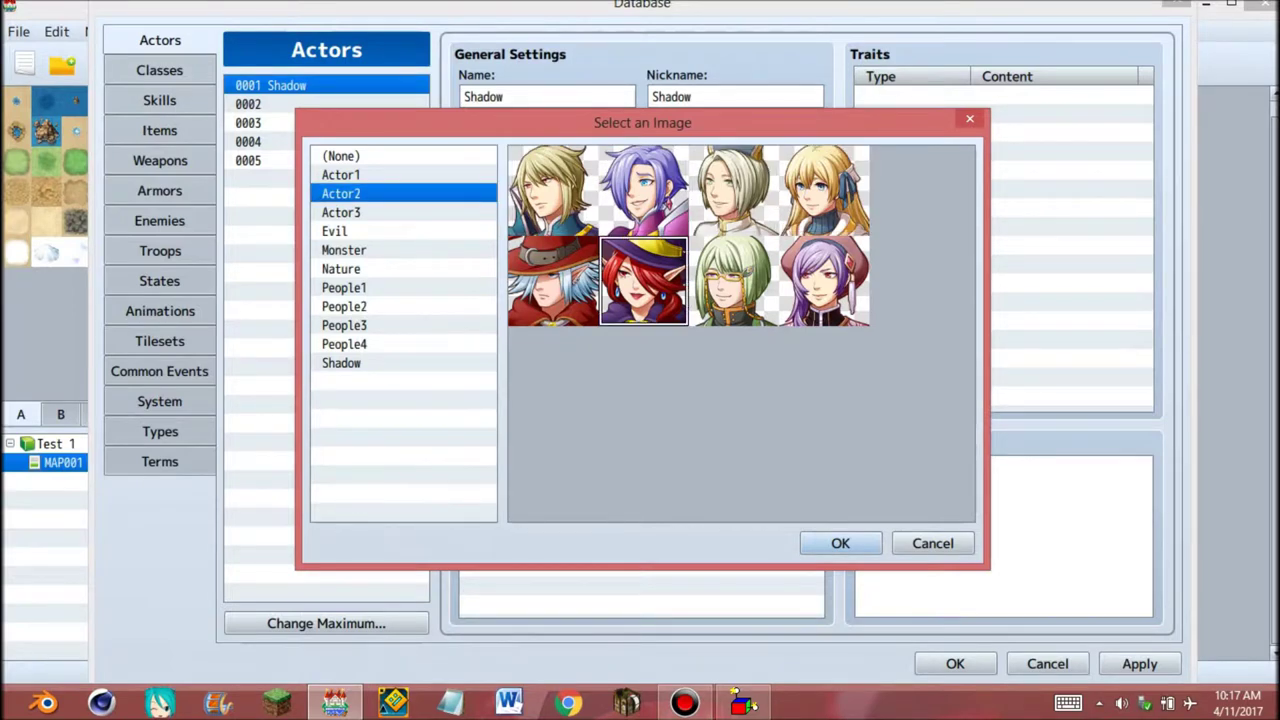
click(734, 281)
click(824, 281)
Look through the remaining default face sets: Actor3, Evil, Monster, Nature and People1 to People4
click(403, 212)
click(403, 231)
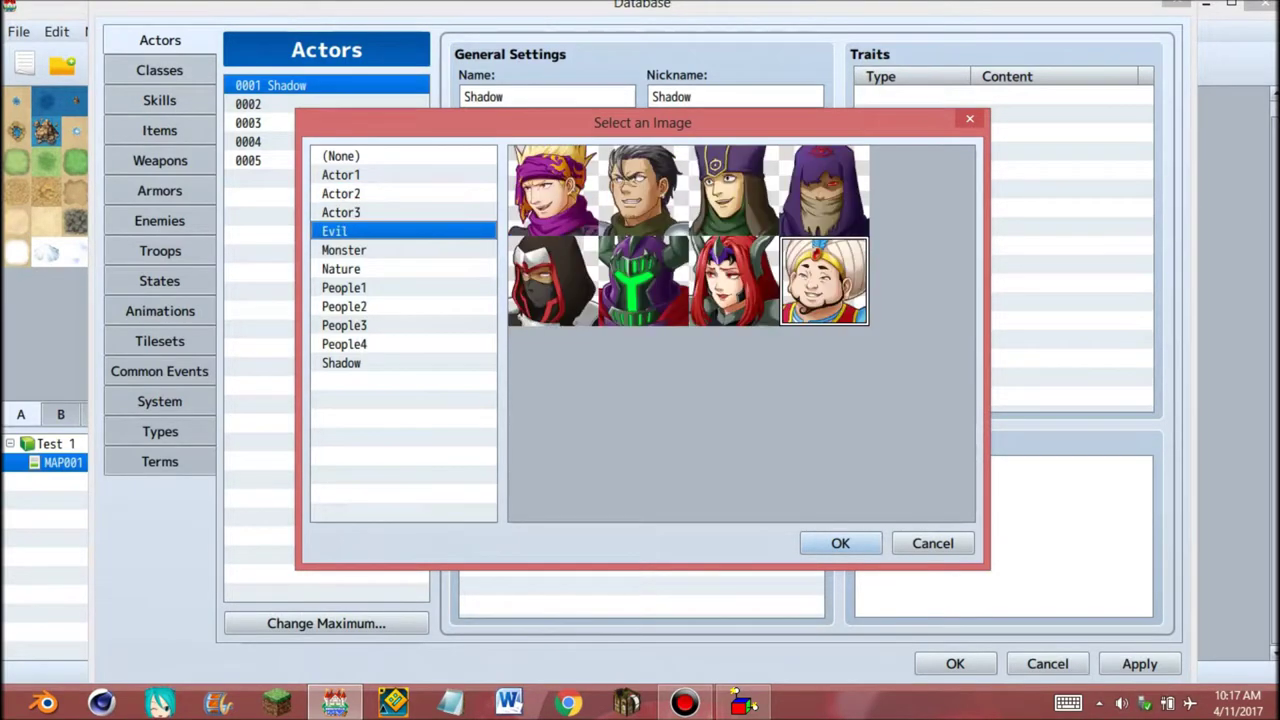
click(403, 250)
click(403, 269)
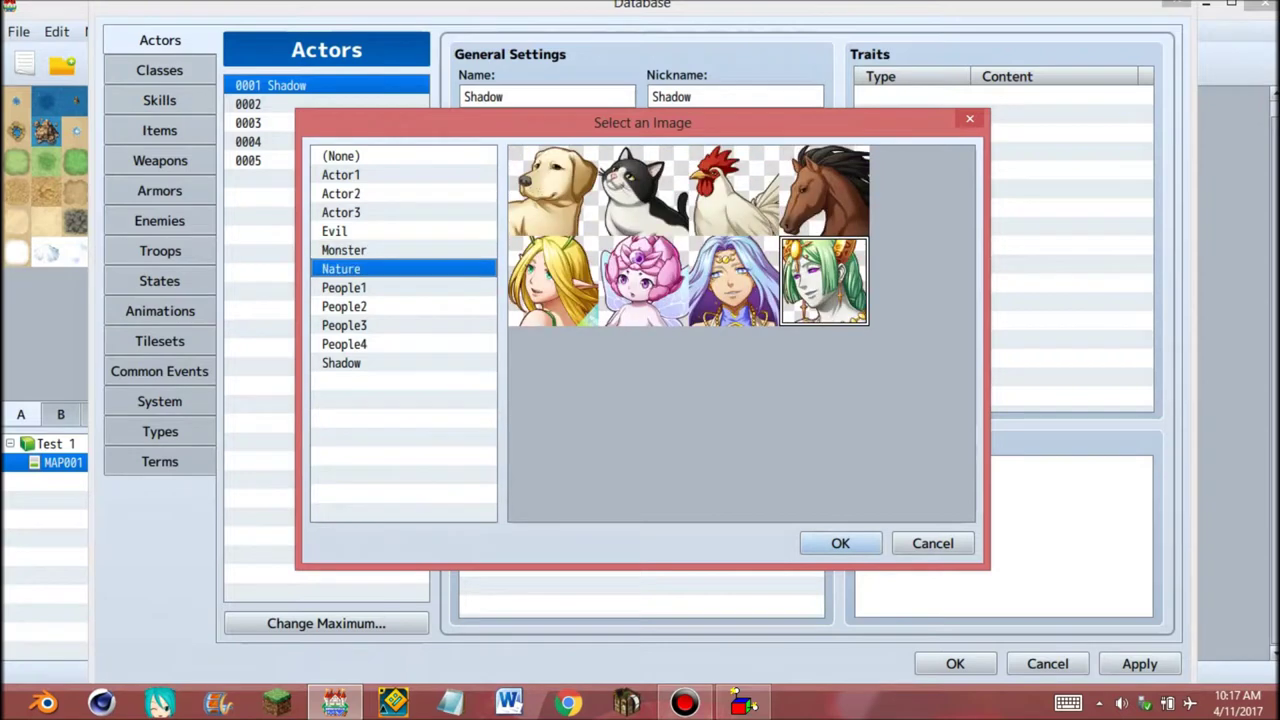
click(403, 288)
click(403, 307)
click(403, 325)
click(403, 344)
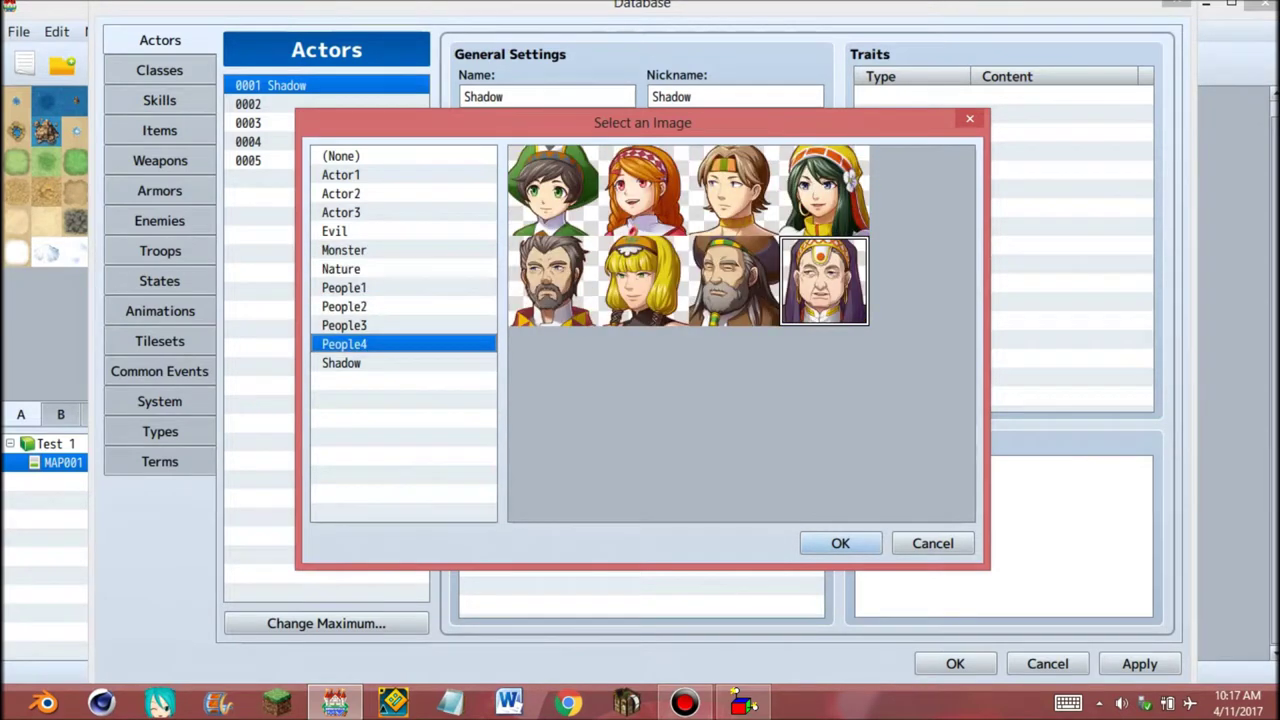
Set the actor's face image to the portrait in the Shadow set
click(403, 363)
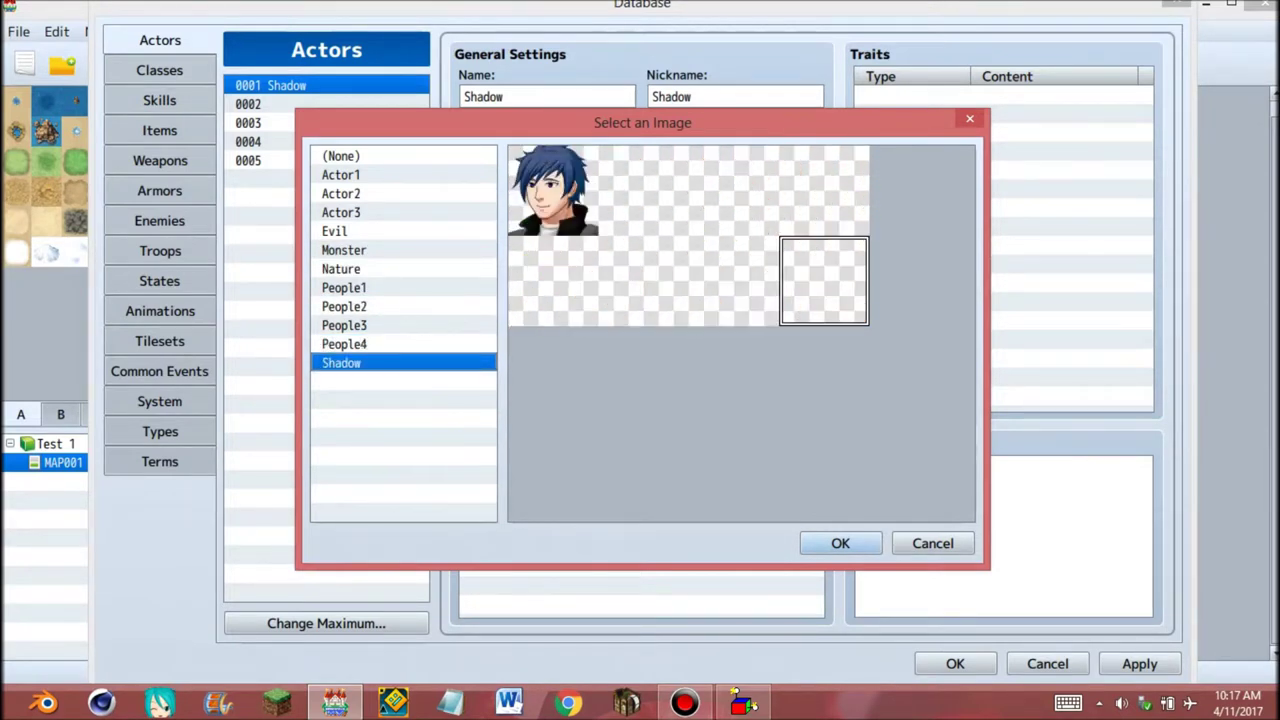
click(553, 191)
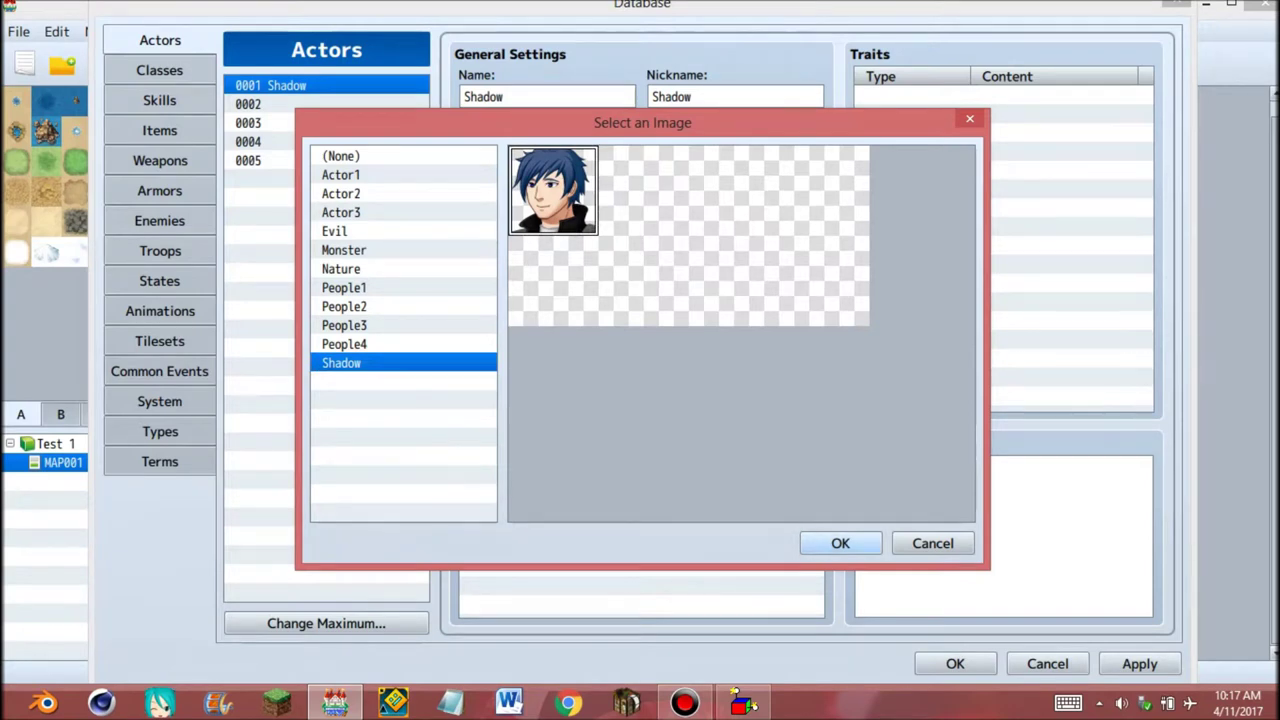
click(840, 543)
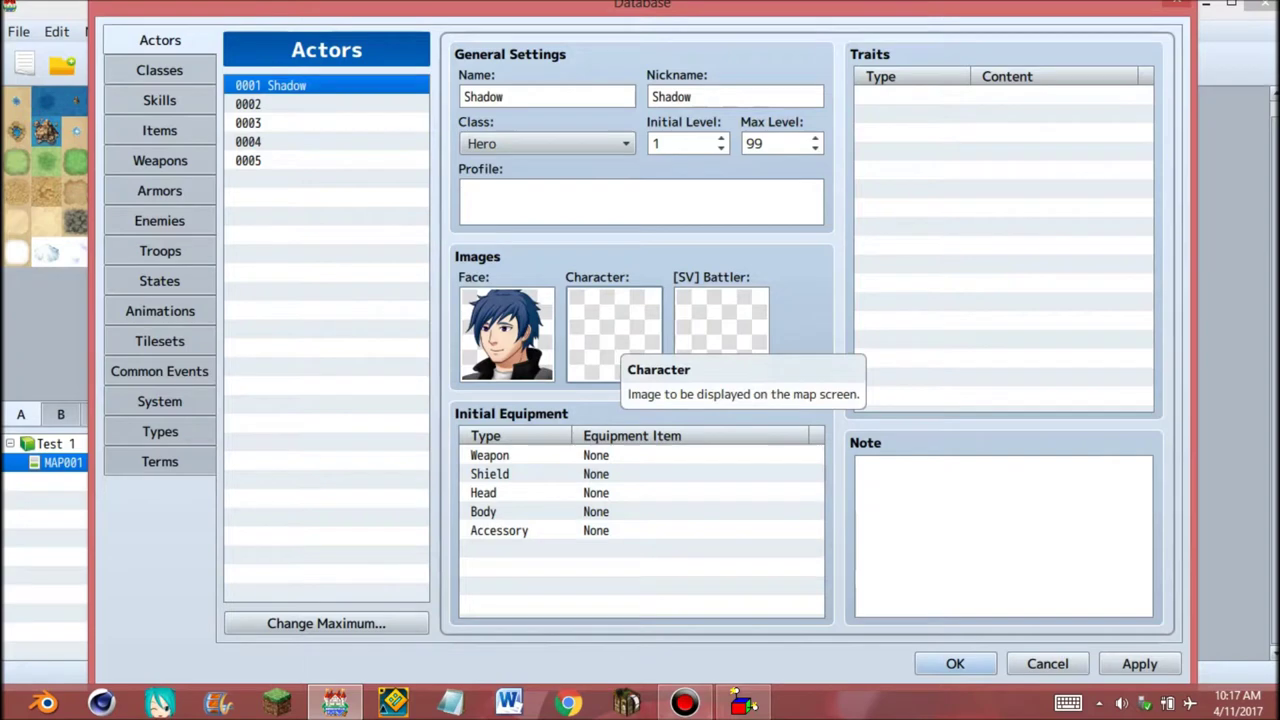
Set the actor's map character image to the Shadow Walk sprite
double_click(613, 334)
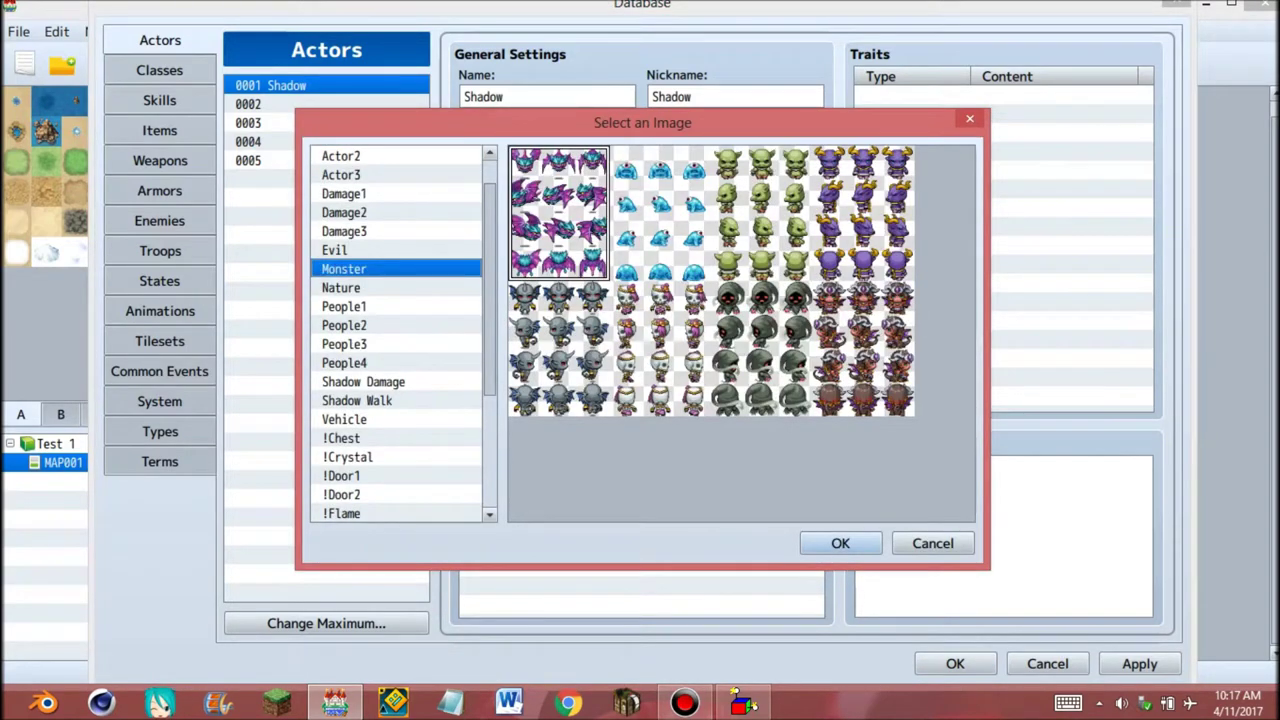
click(344, 307)
click(344, 325)
click(341, 175)
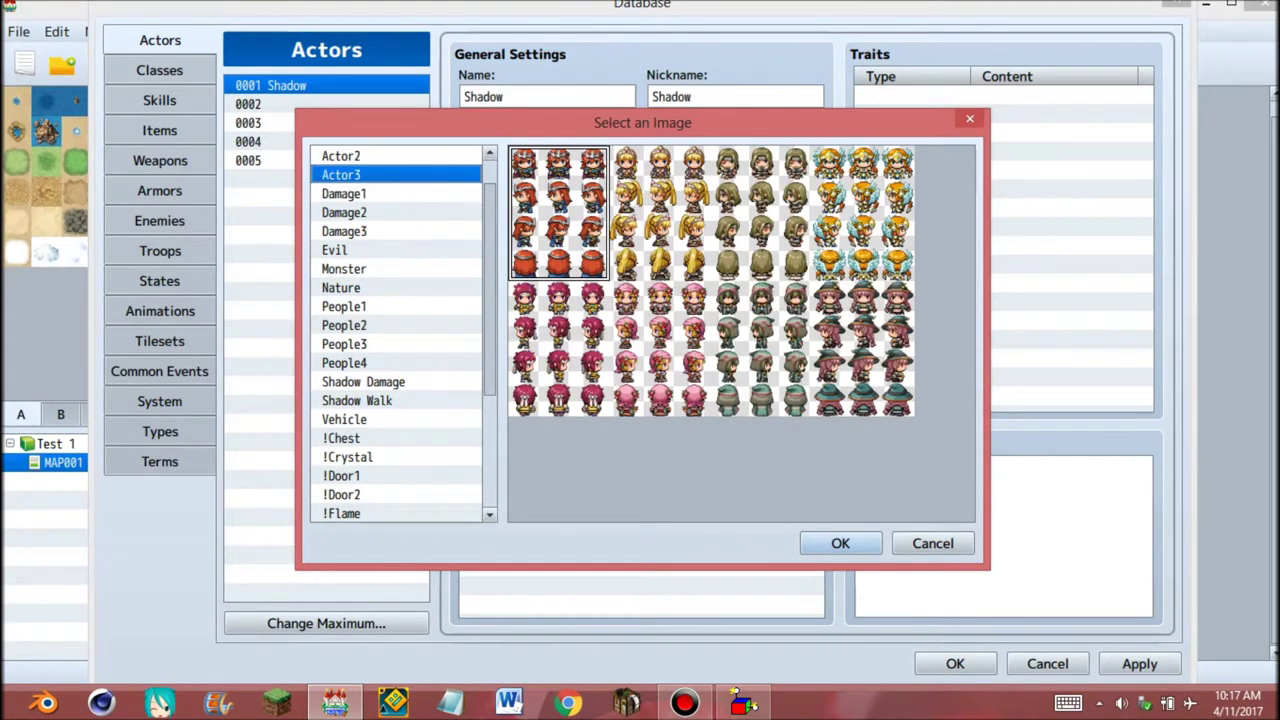
click(357, 401)
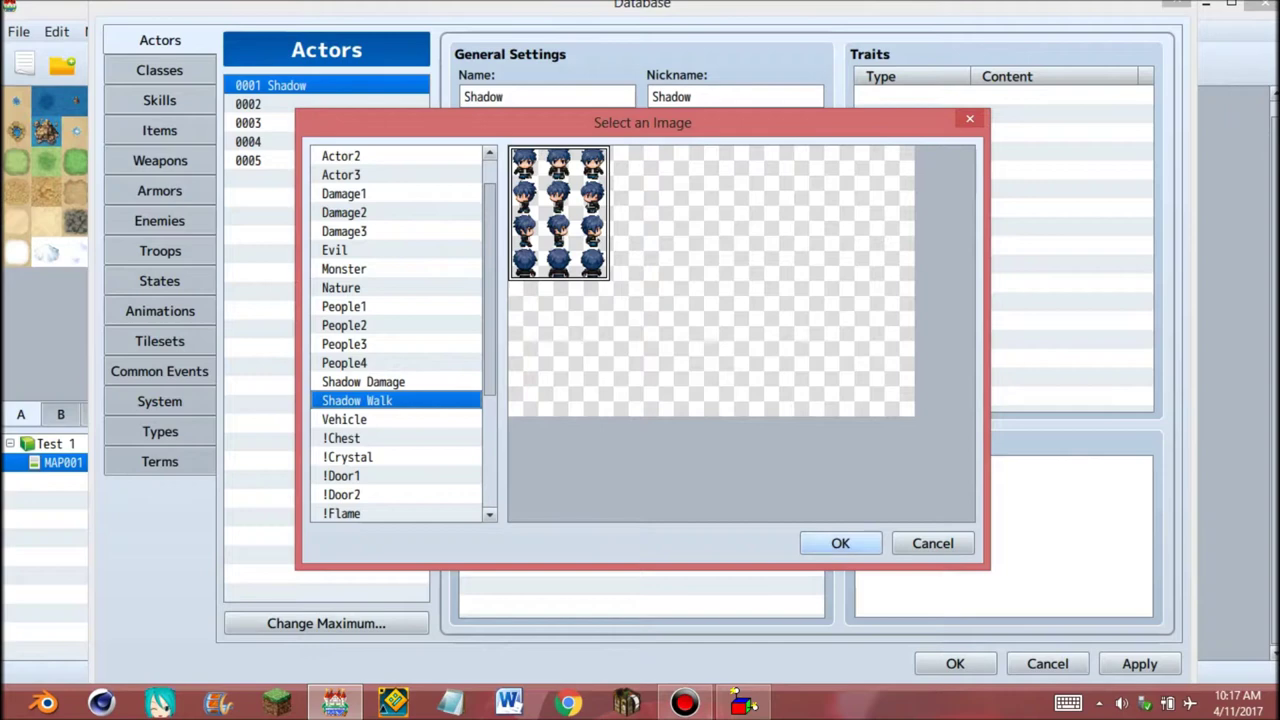
click(840, 543)
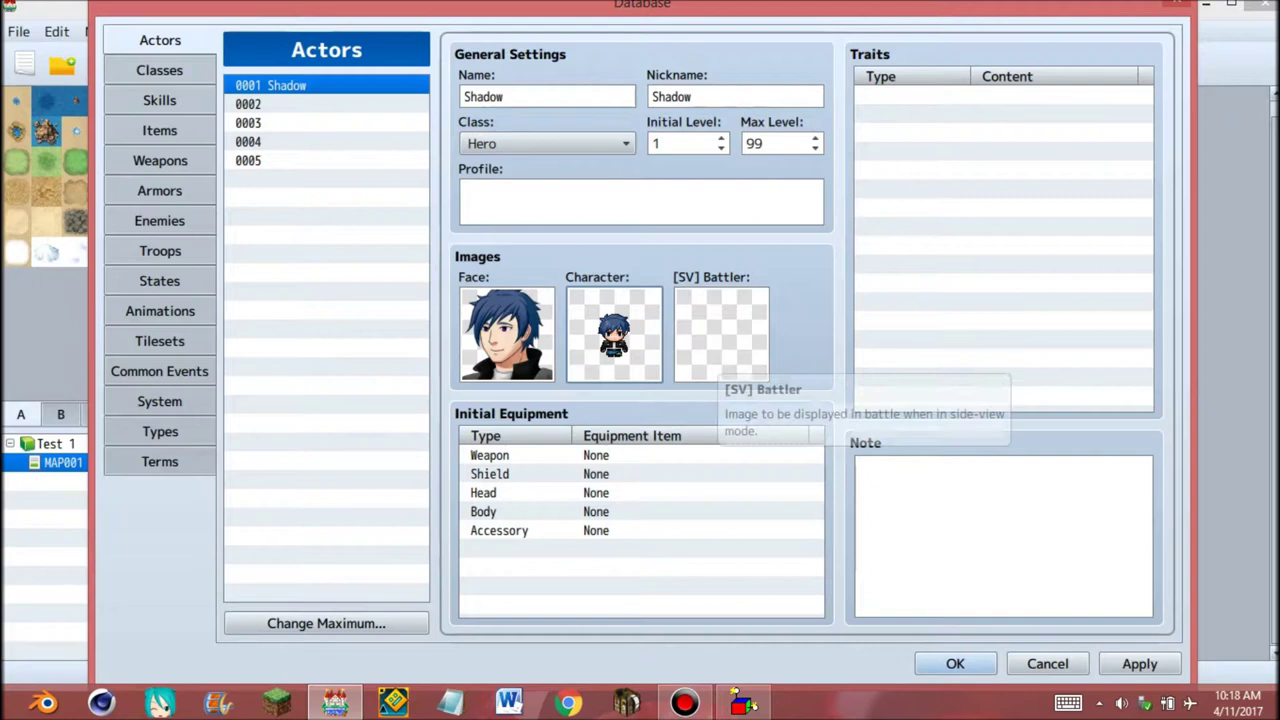
Set the actor's side-view battler image to Shadow Battler and apply the database changes
double_click(721, 334)
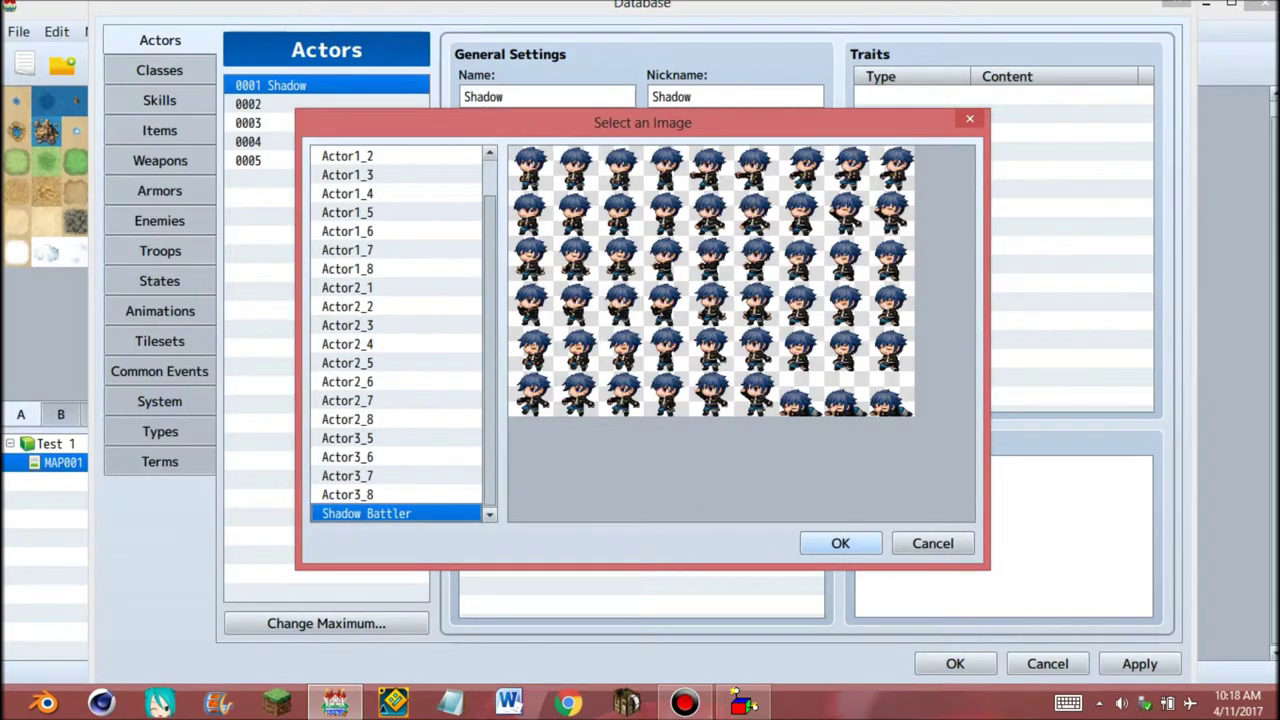
click(840, 543)
key(Return)
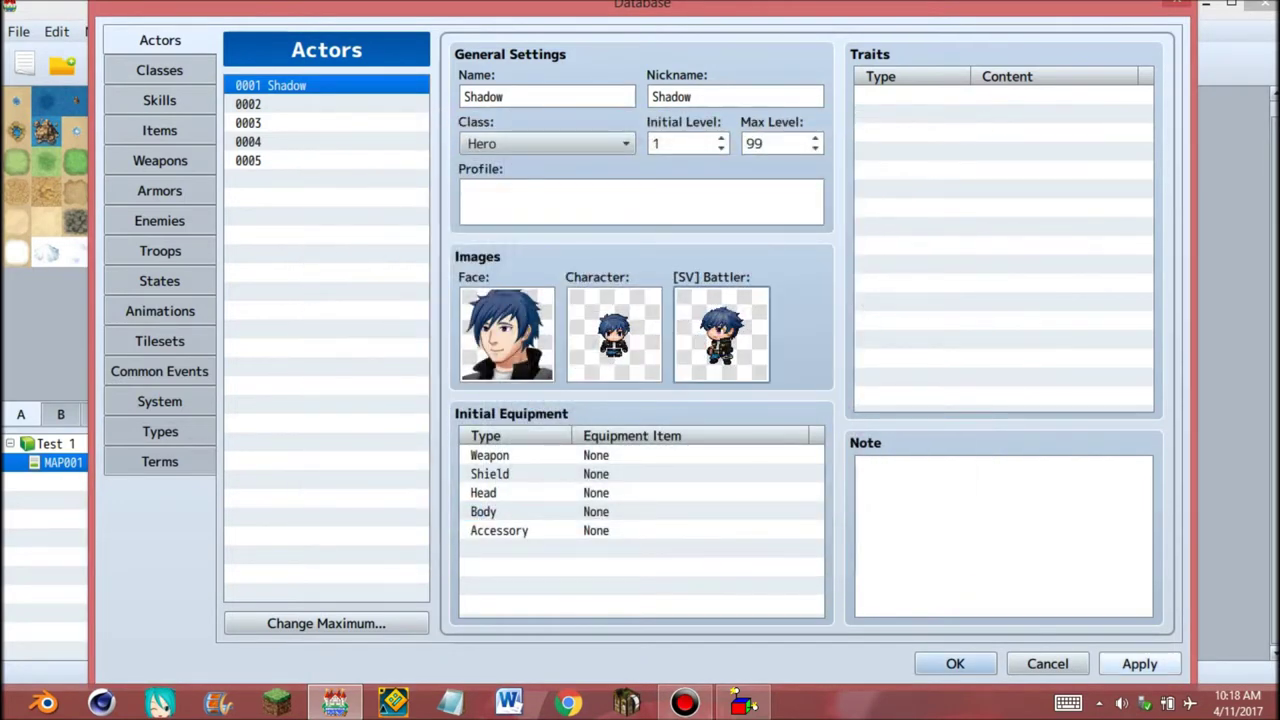
click(1139, 664)
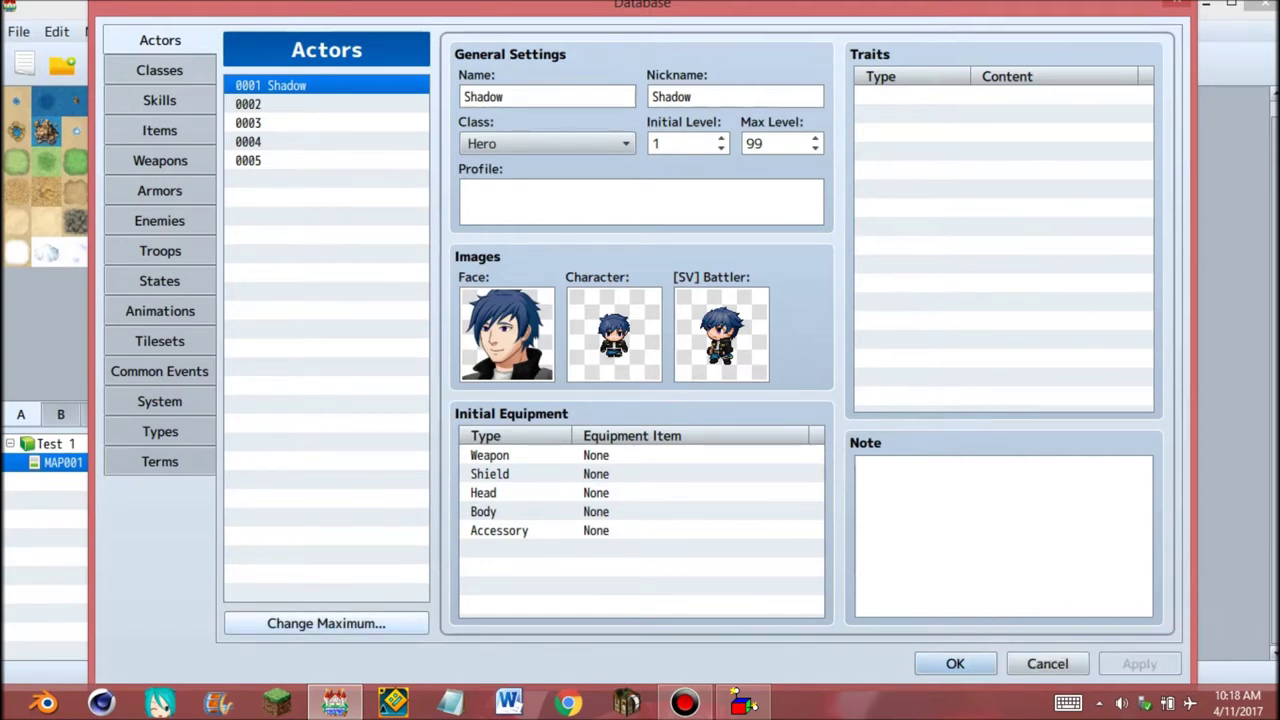
Reduce the maximum number of actors to 1, apply the change and close the database
click(326, 623)
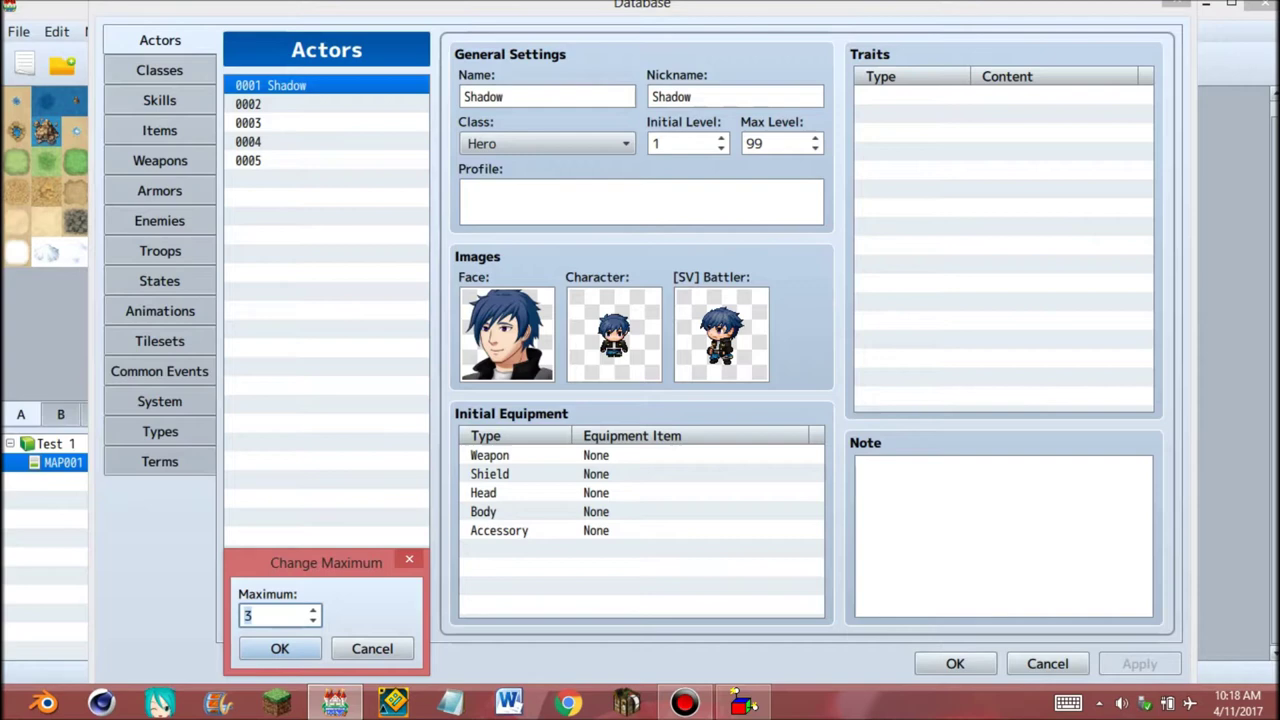
click(280, 649)
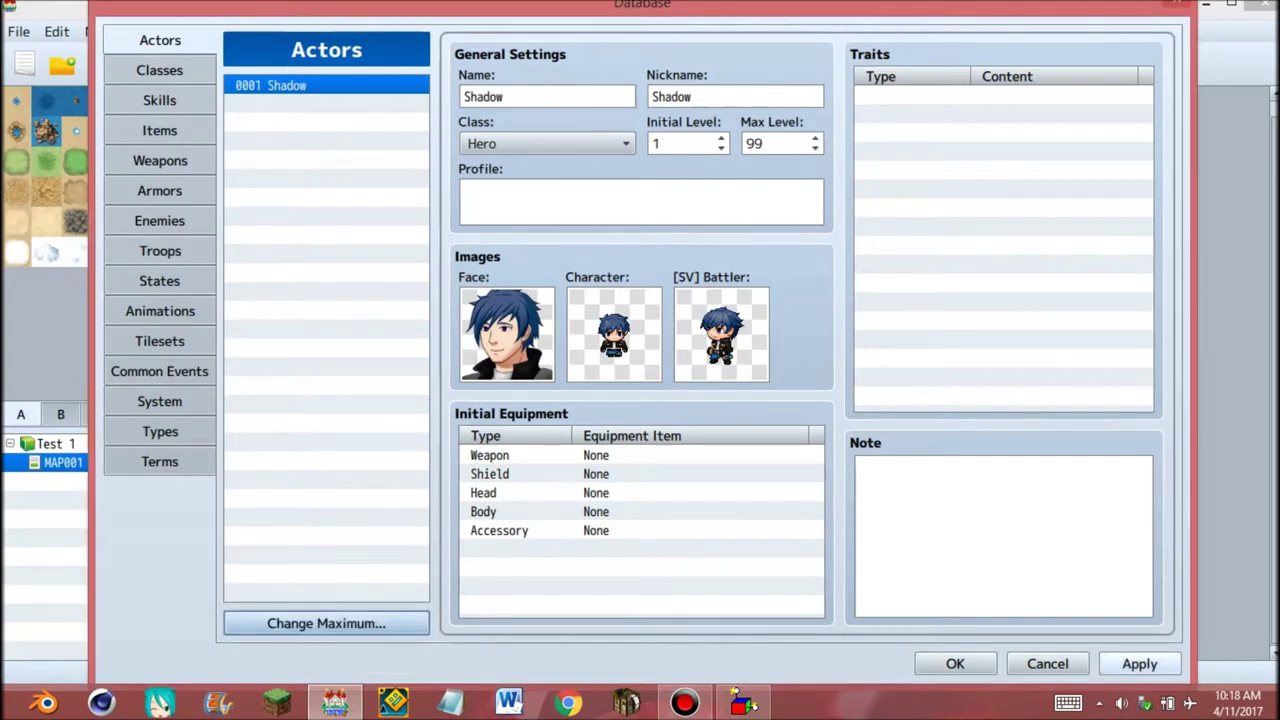
click(1139, 664)
click(1139, 663)
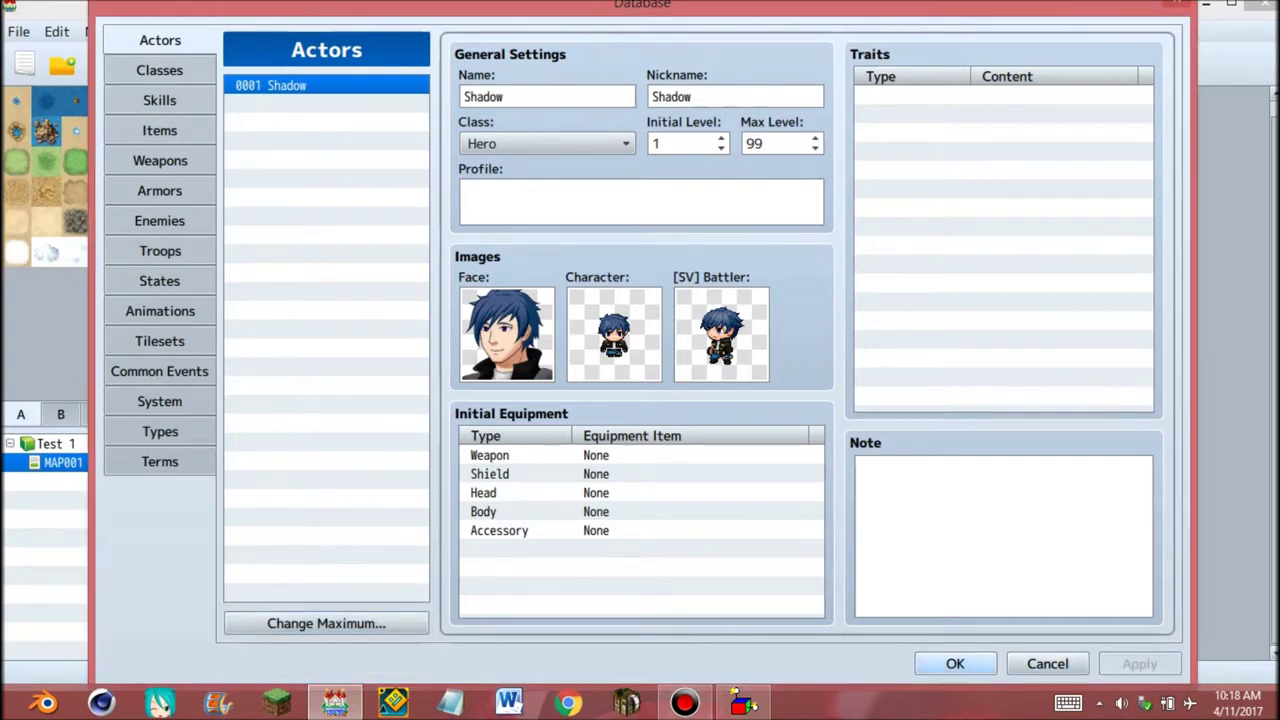
click(955, 663)
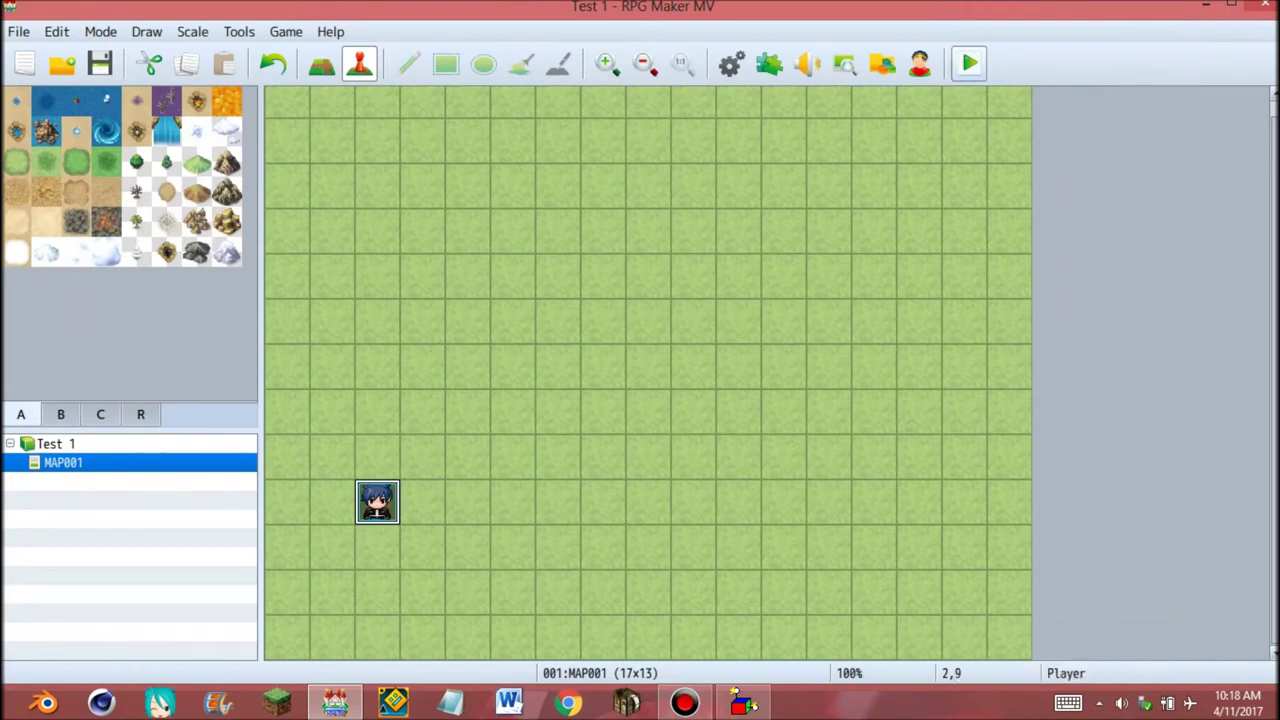
Start a playtest of the project, saving the changes, and begin a new game
click(969, 64)
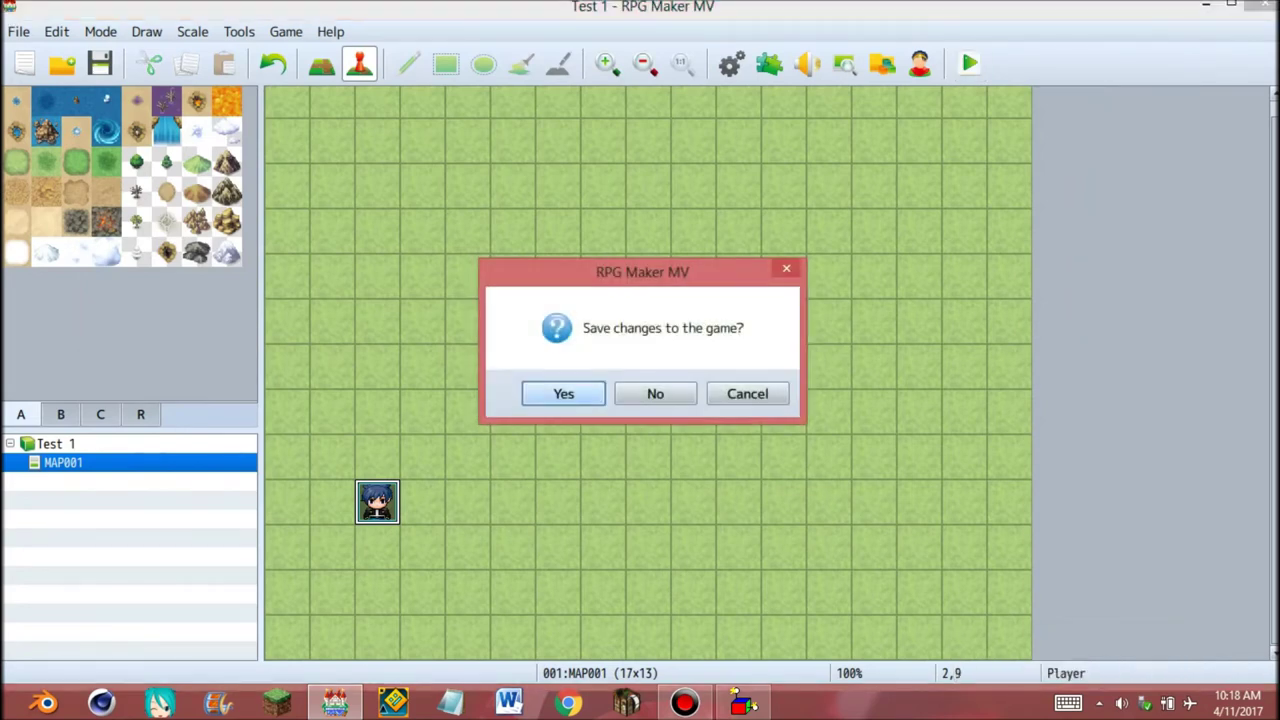
click(563, 394)
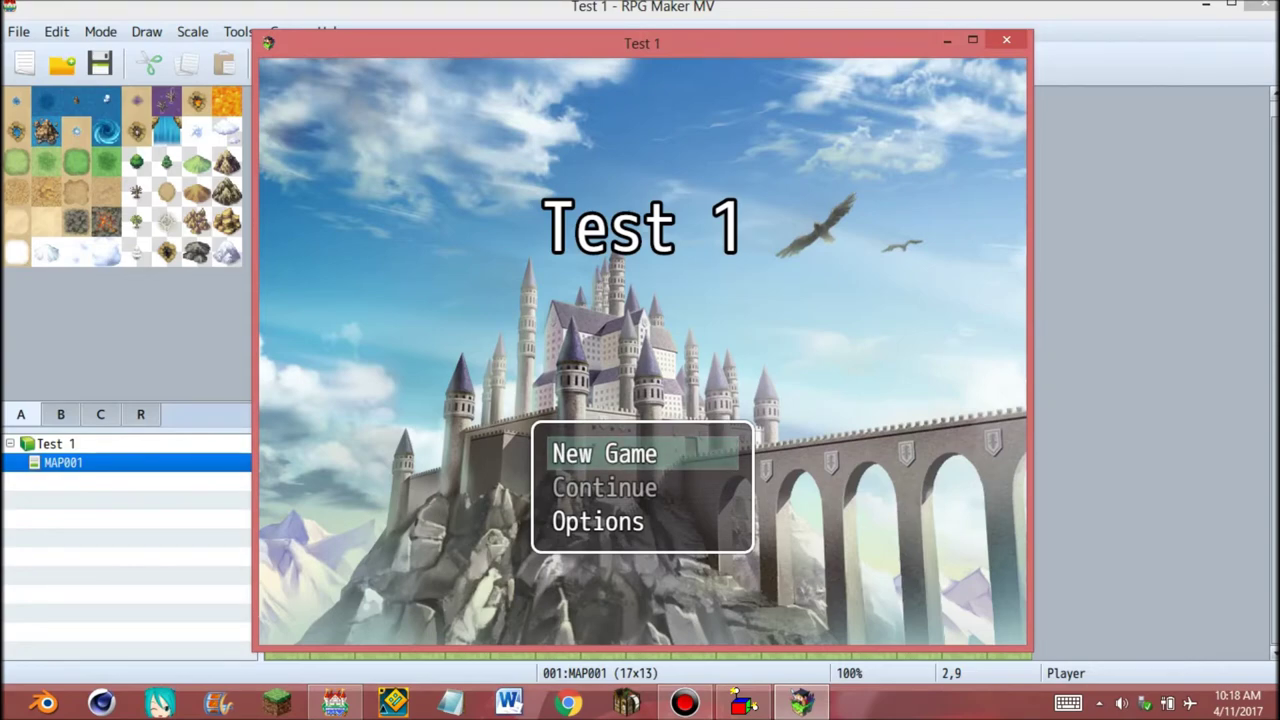
key(Return)
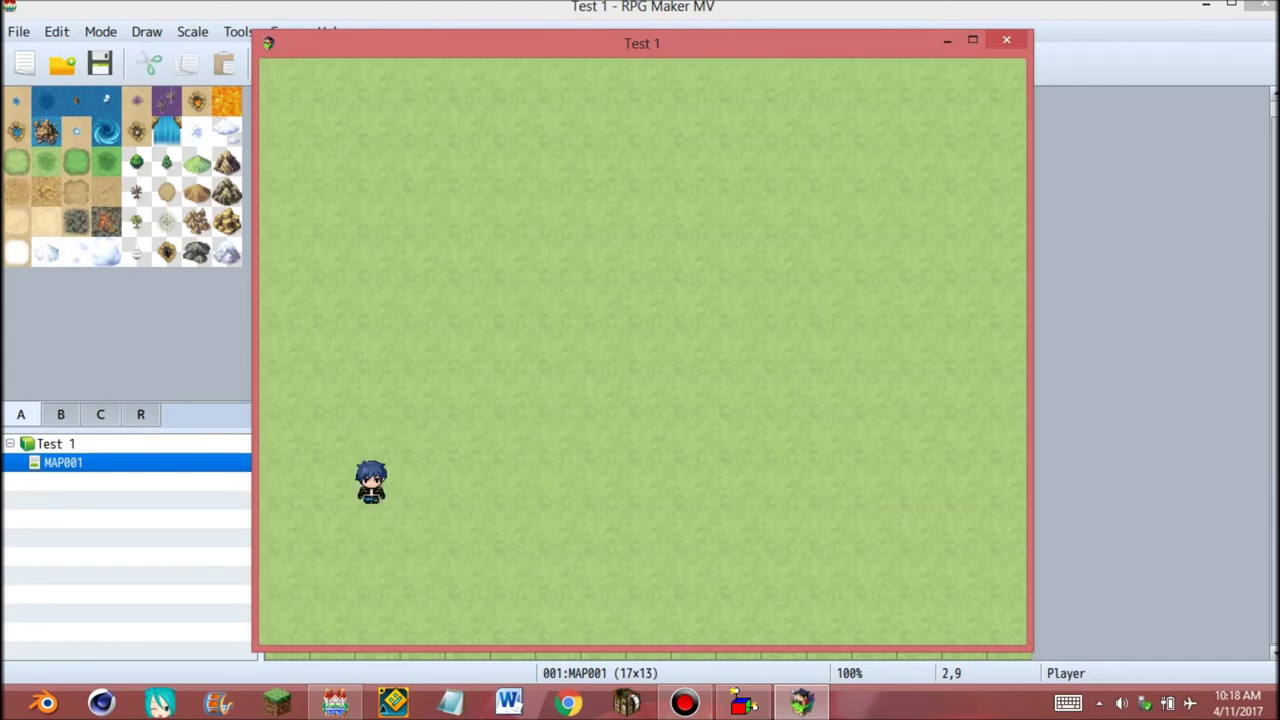
Walk the Shadow character around the grass map in different directions to test its movement
click(508, 487)
click(642, 487)
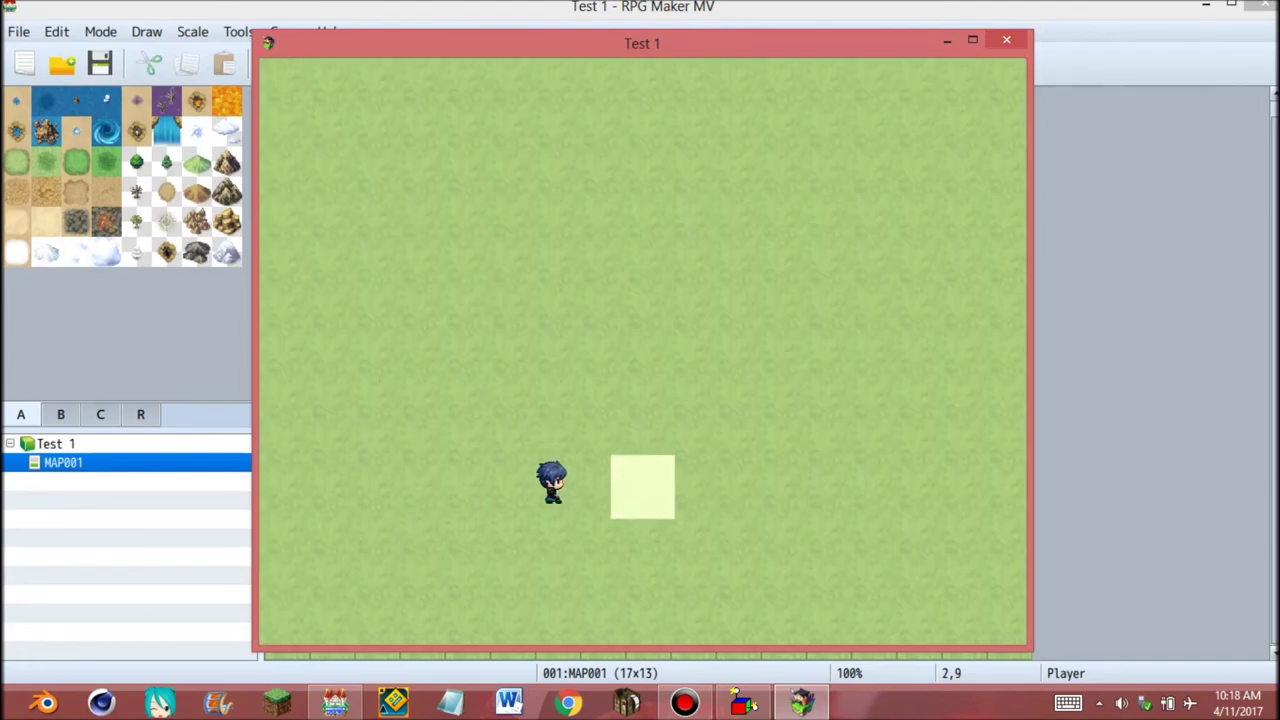
click(733, 400)
click(688, 305)
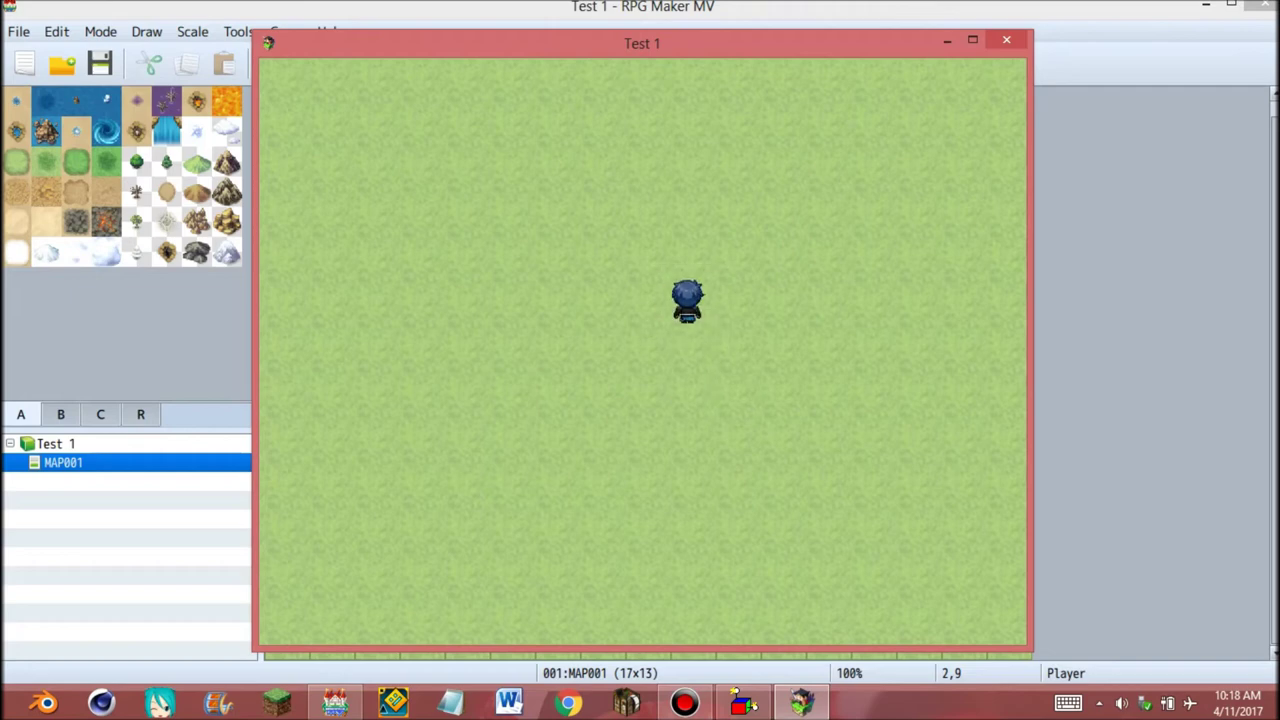
key(Left)
key(Right)
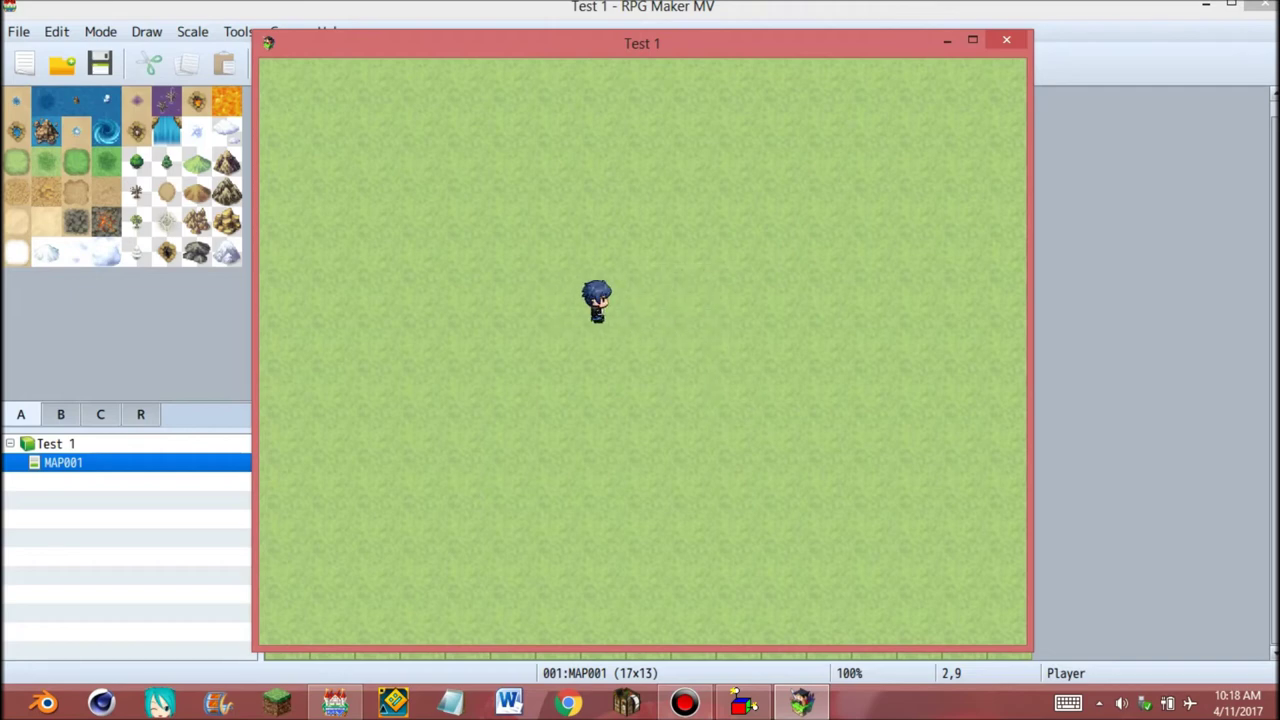
drag(507, 306, 462, 351)
click(644, 487)
click(779, 442)
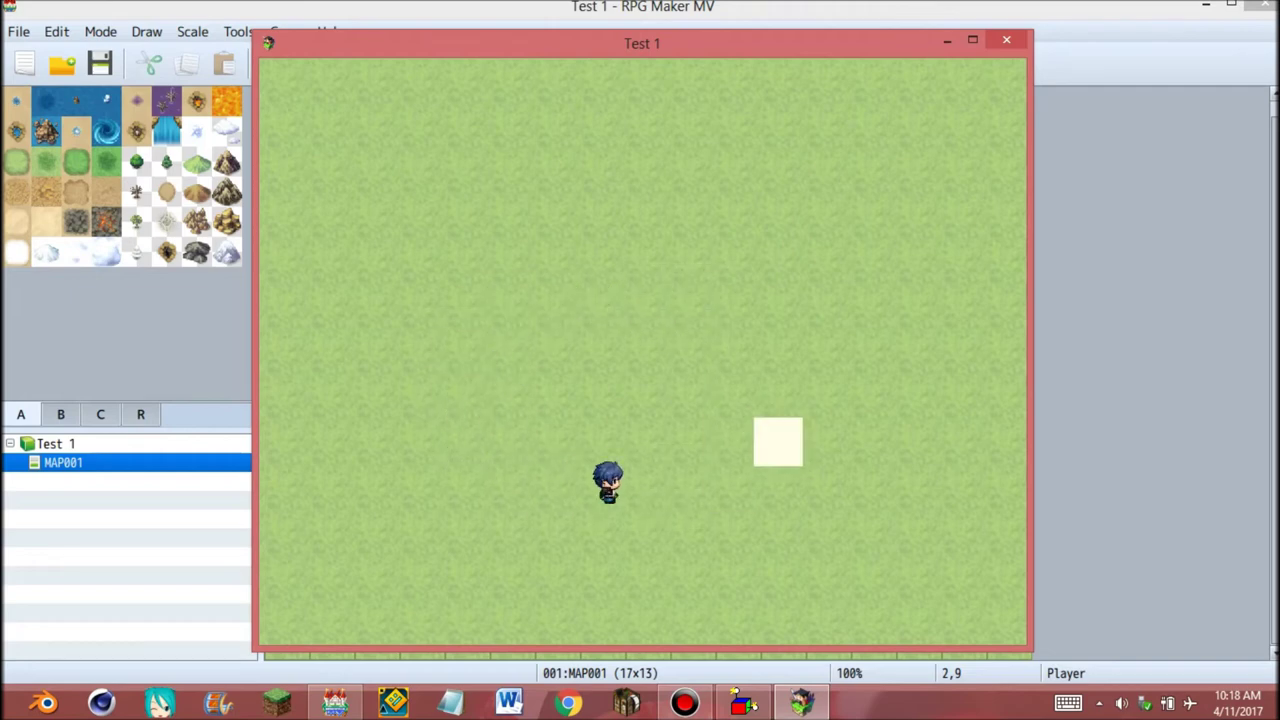
click(823, 351)
click(643, 349)
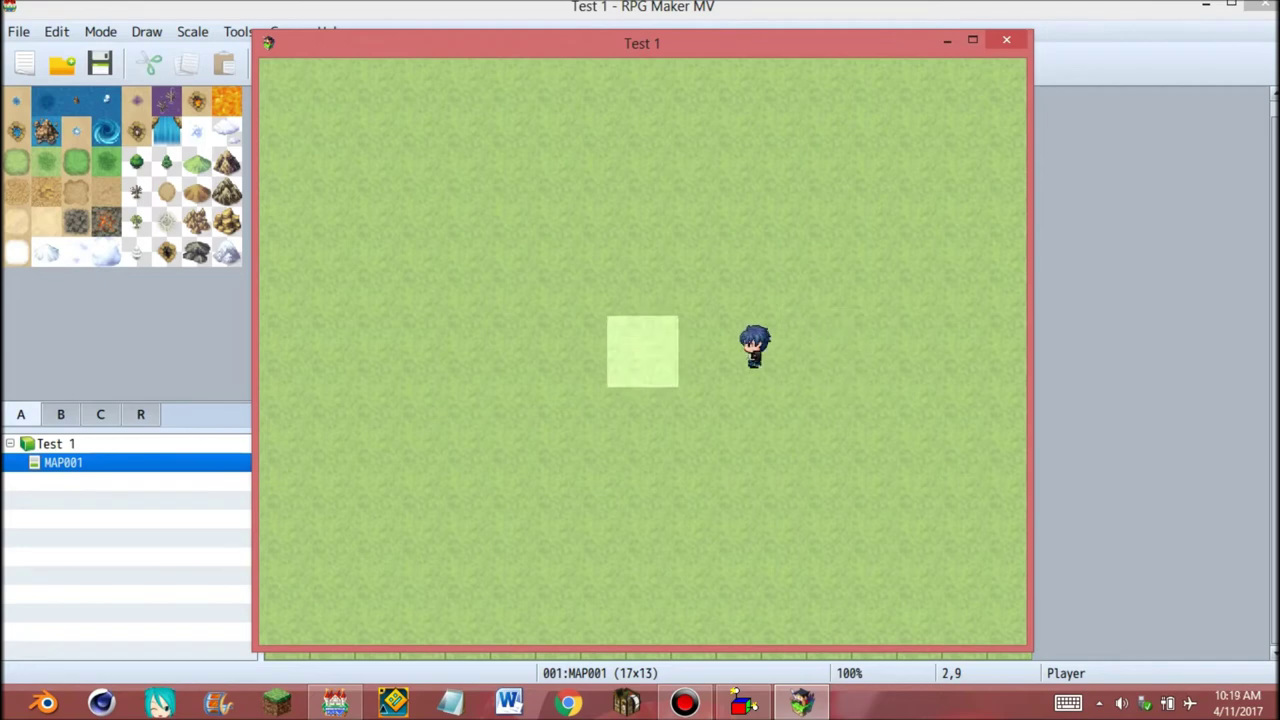
End the running game from its in-game menu, returning to the title screen, and close the playtest window
key(Escape)
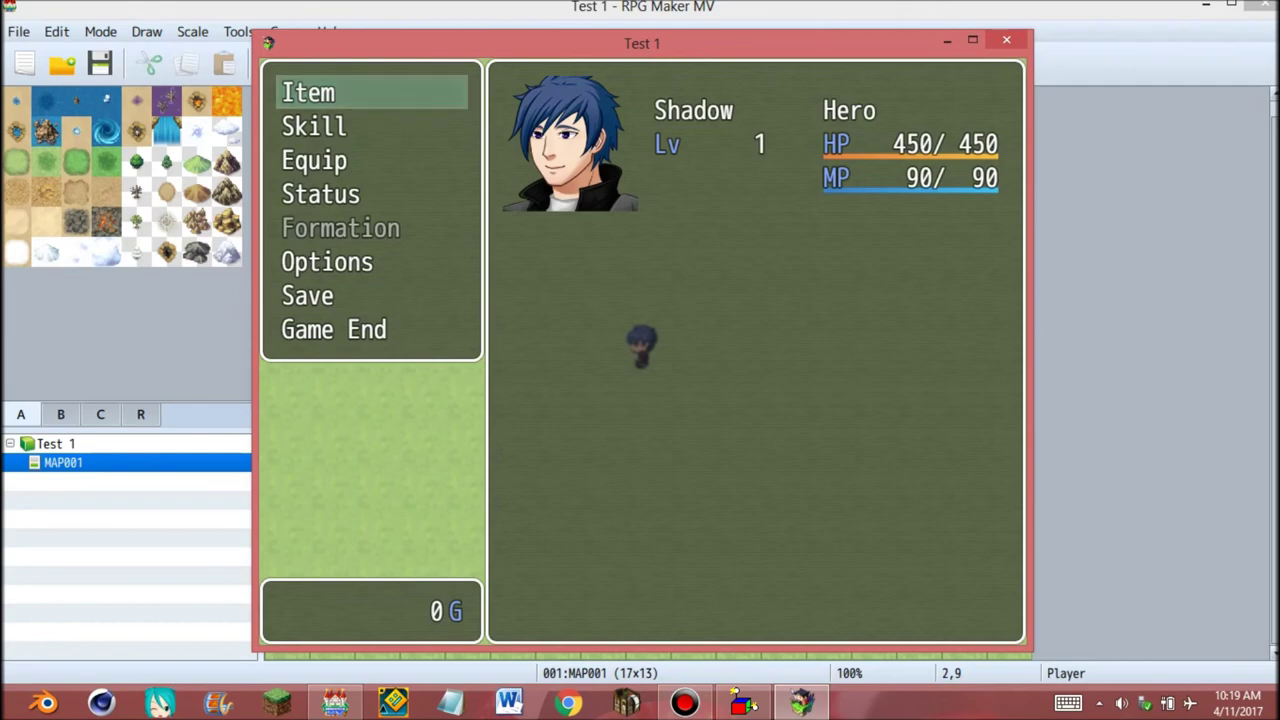
key(Up)
key(Return)
key(Return)
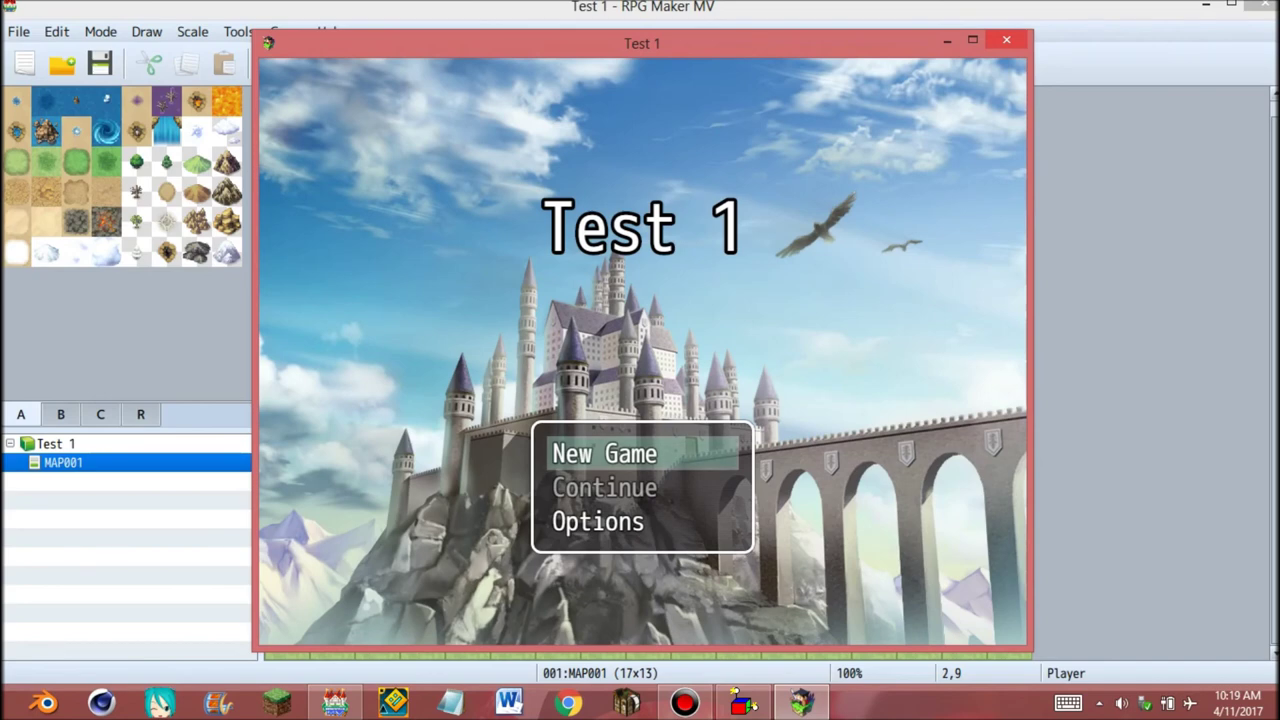
click(1006, 40)
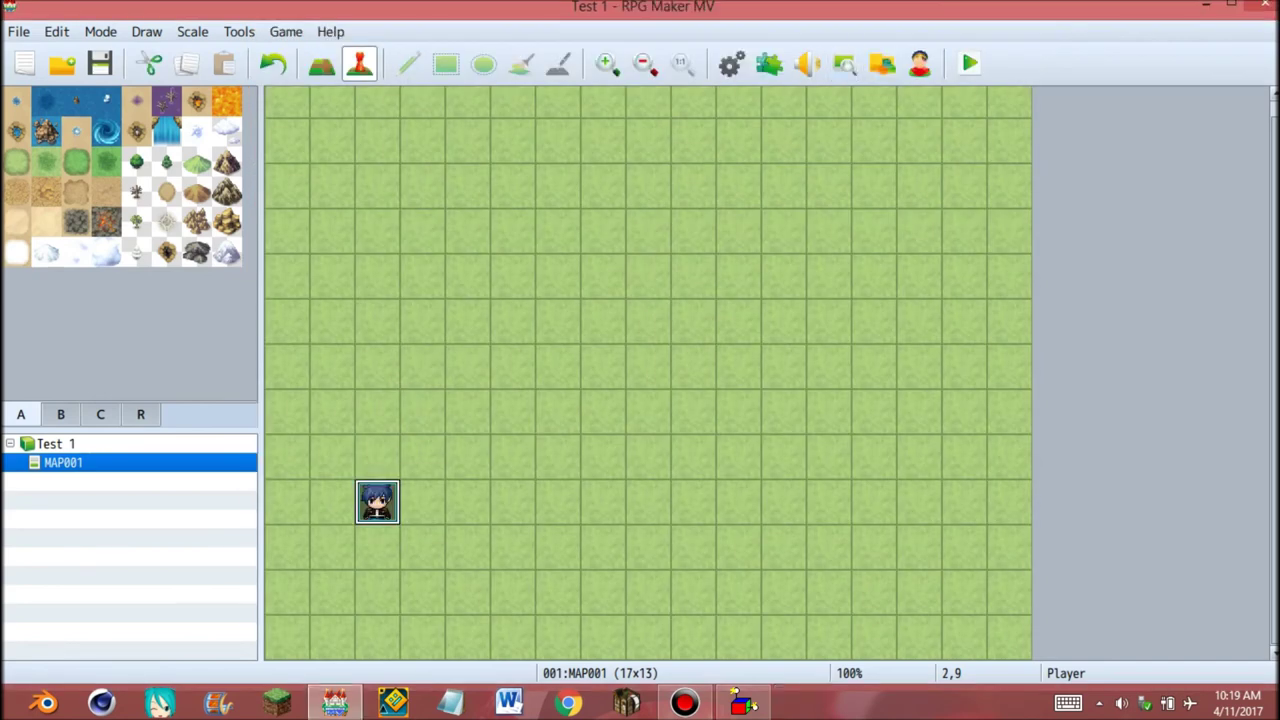